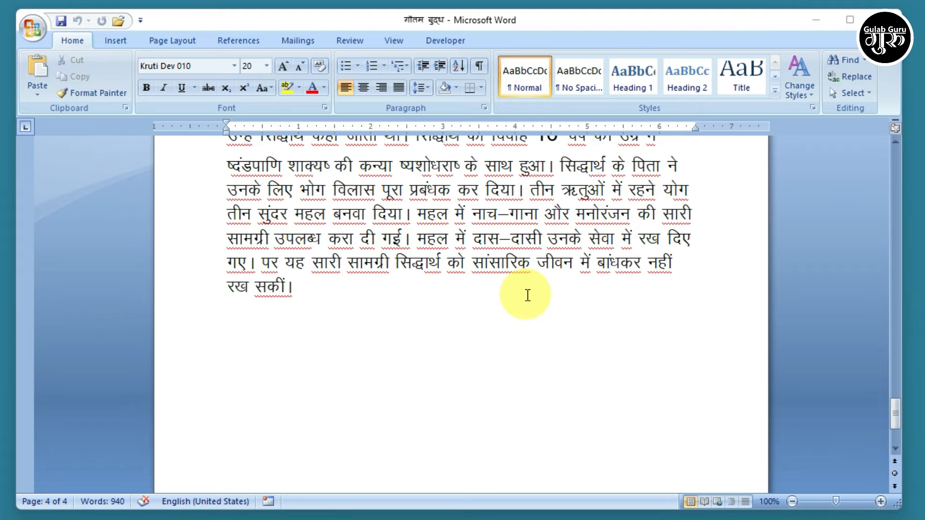
- Scroll back up to the centred bold title गौतम बुद्ध at the top of page 1
scroll(528, 295, up, 12)
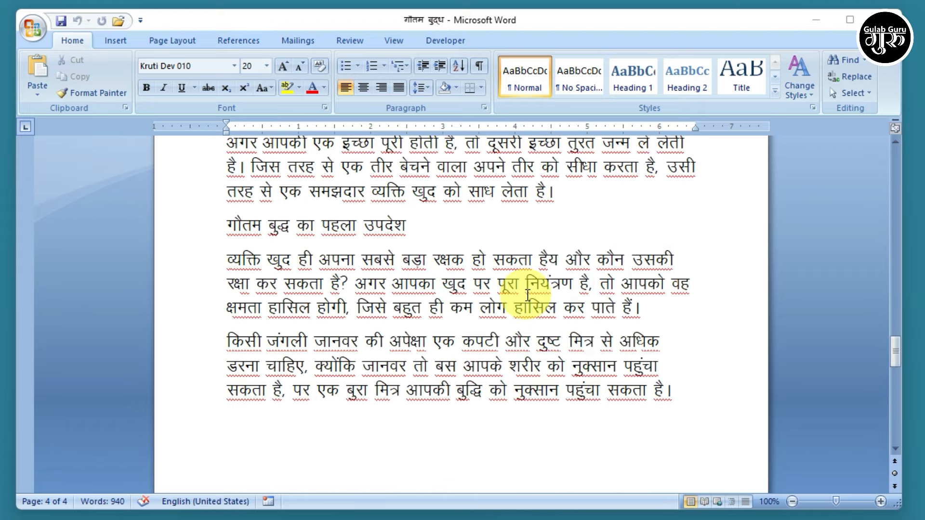
scroll(528, 295, up, 2)
scroll(528, 295, up, 12)
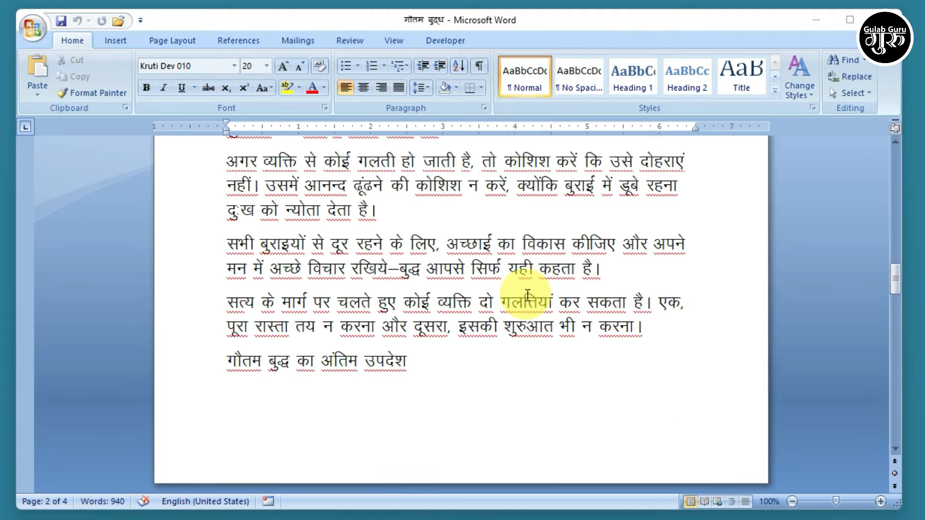
scroll(528, 295, up, 12)
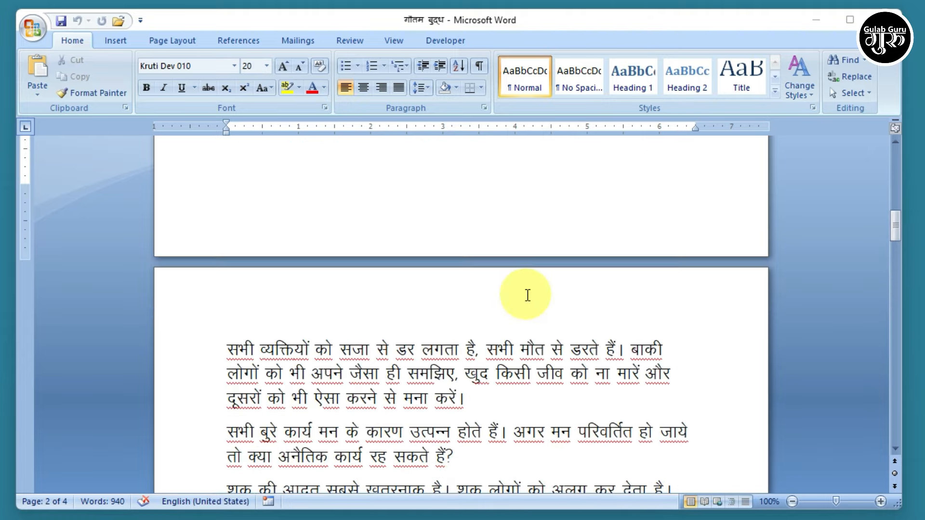
scroll(527, 295, up, 5)
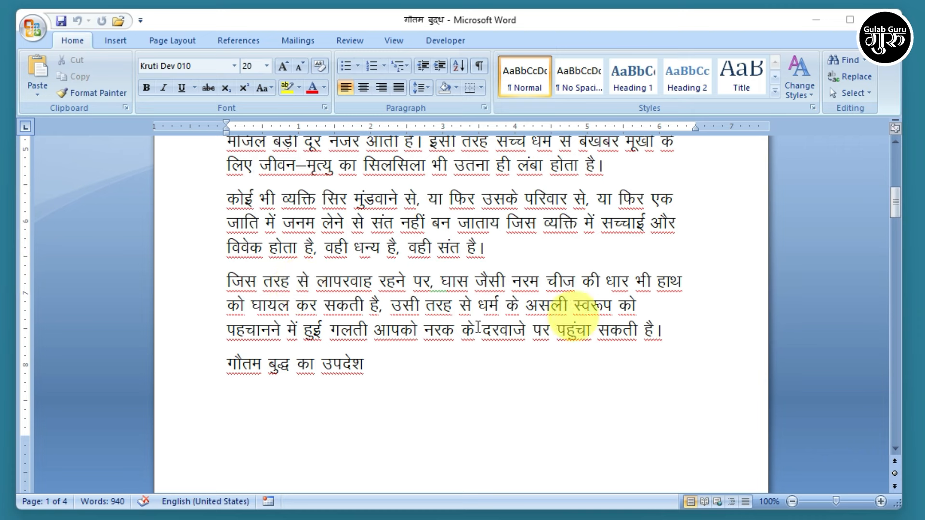
scroll(488, 288, up, 5)
scroll(649, 365, up, 7)
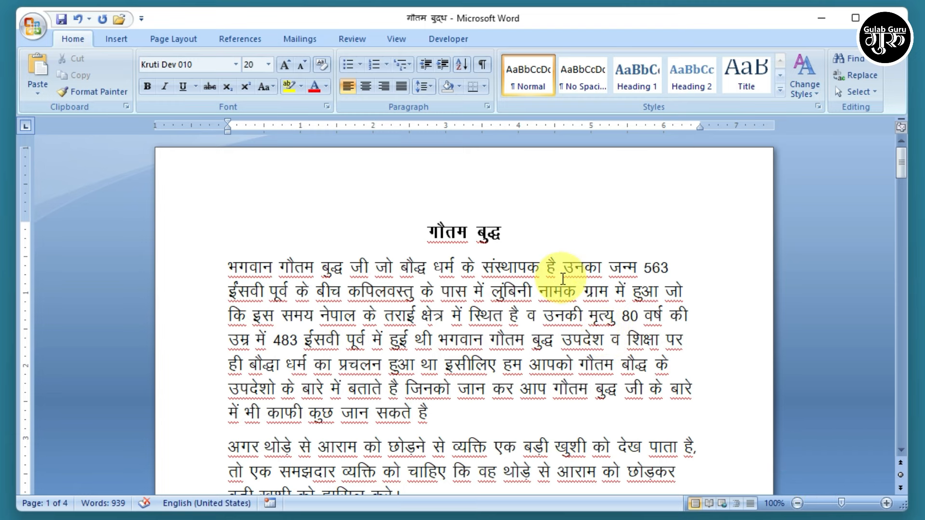
- Set the document's paper size to A4 210 x 297 mm
click(177, 41)
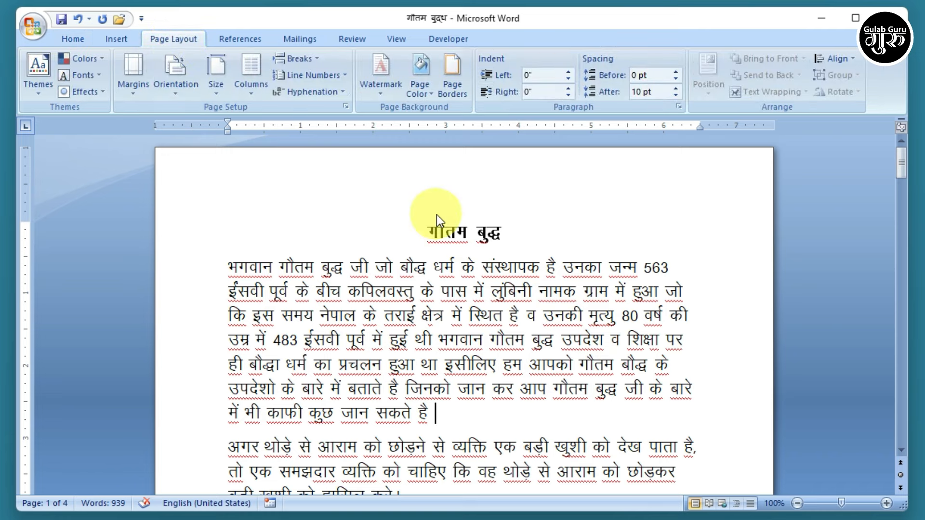
click(216, 91)
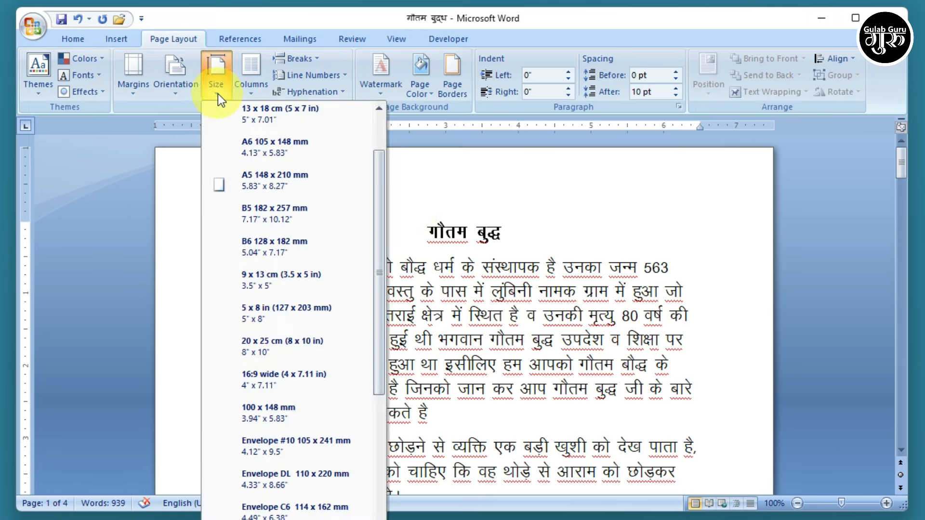
scroll(290, 337, up, 2)
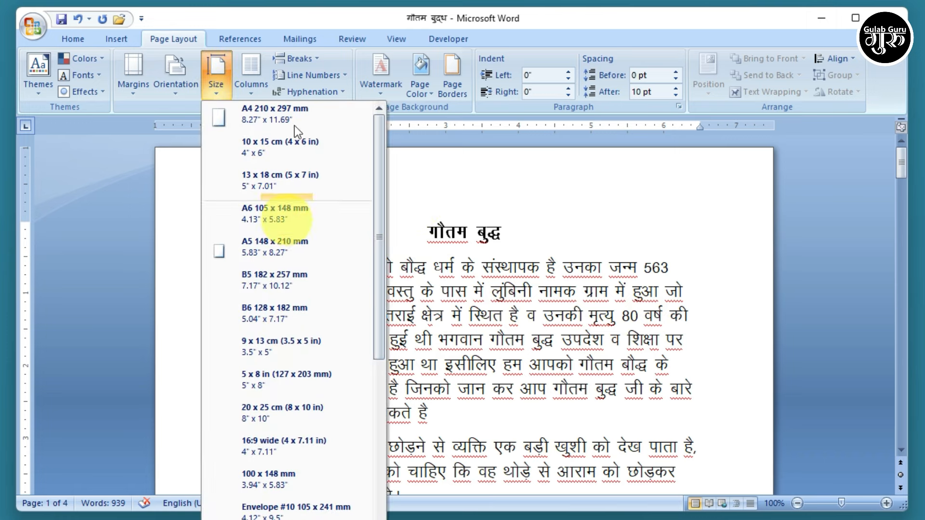
click(271, 117)
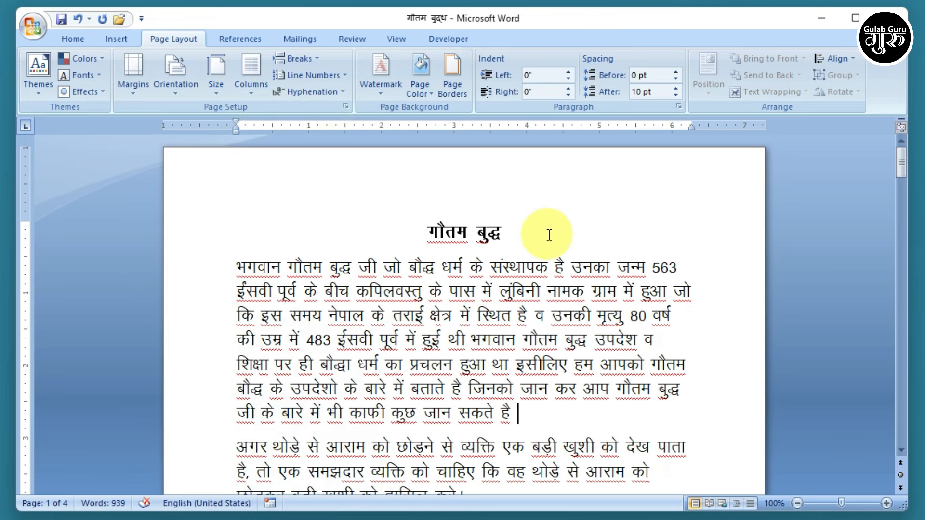
- Recheck the paper size list, then bring up the page orientation choices
click(214, 93)
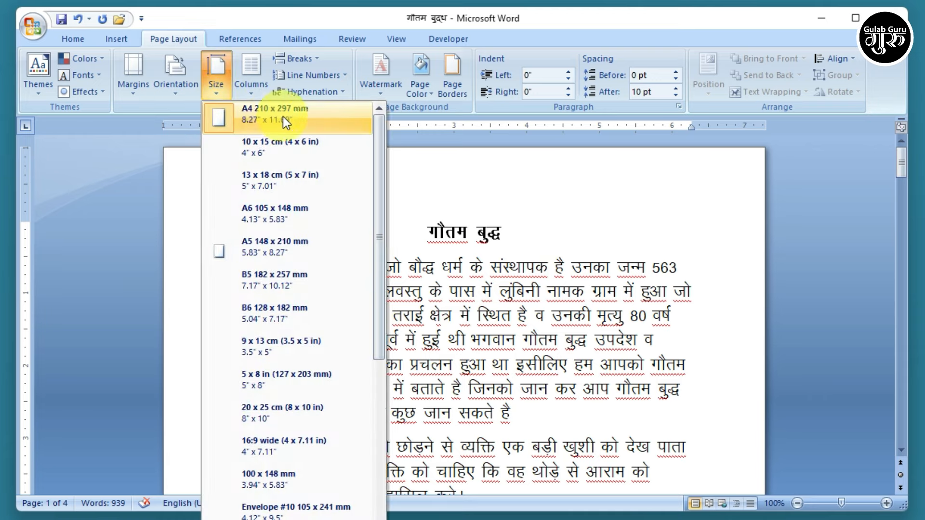
scroll(305, 487, down, 3)
scroll(308, 337, down, 8)
scroll(316, 418, up, 11)
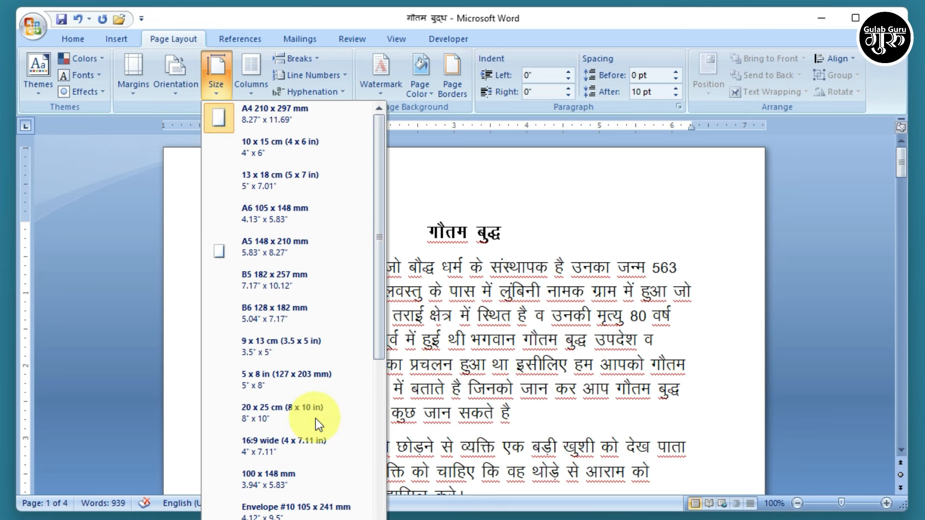
click(173, 94)
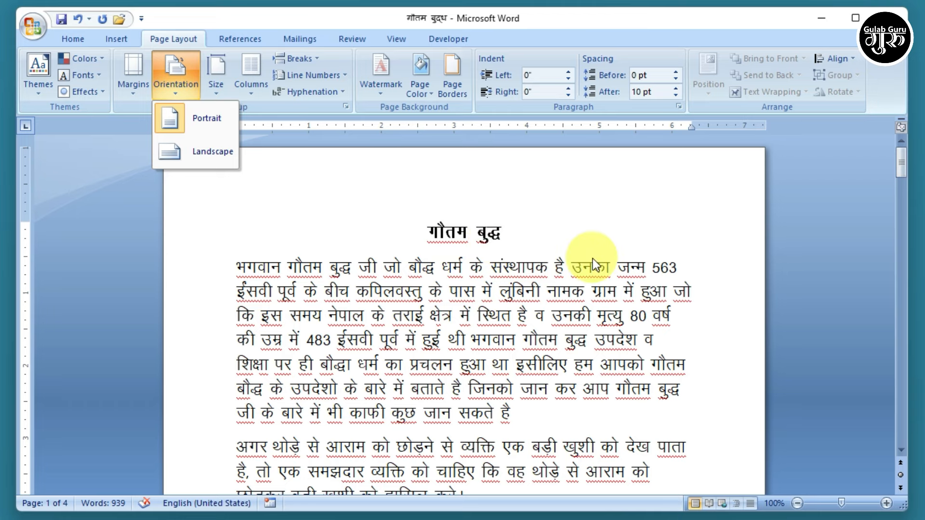
scroll(529, 262, down, 12)
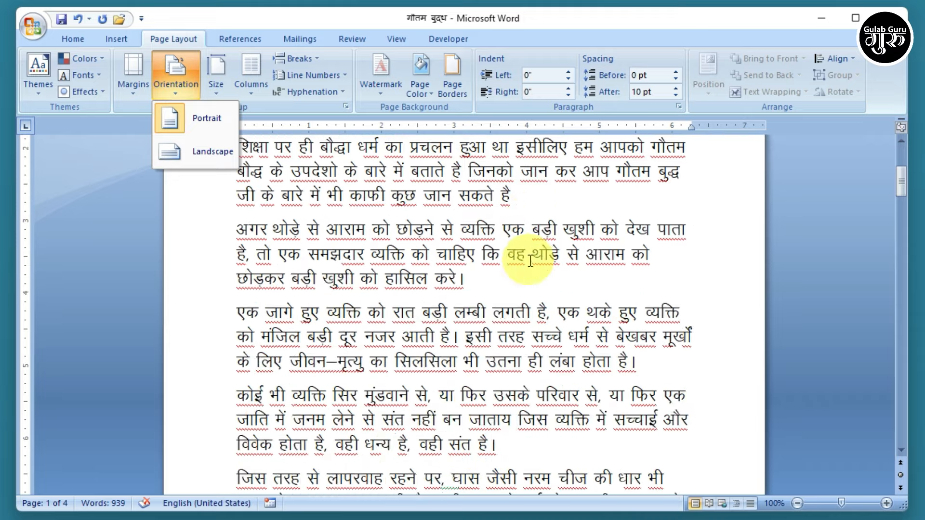
scroll(529, 261, up, 12)
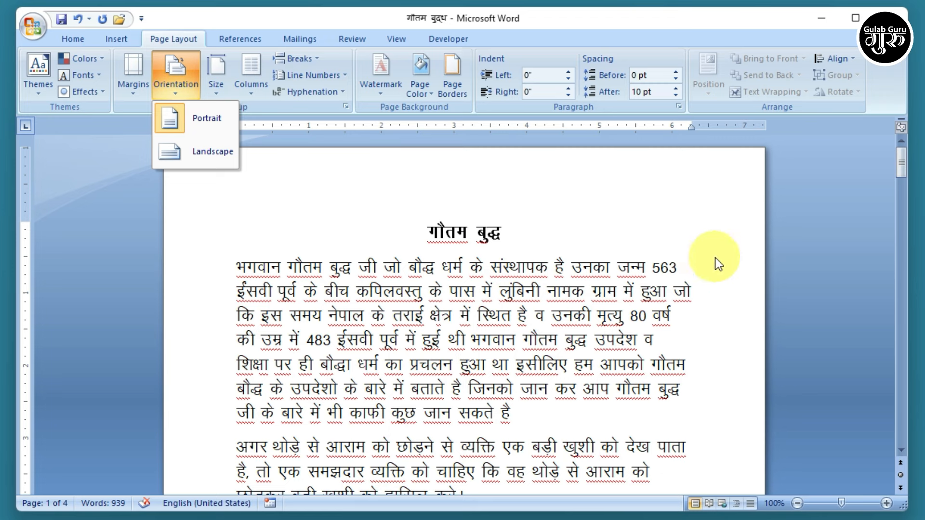
click(218, 154)
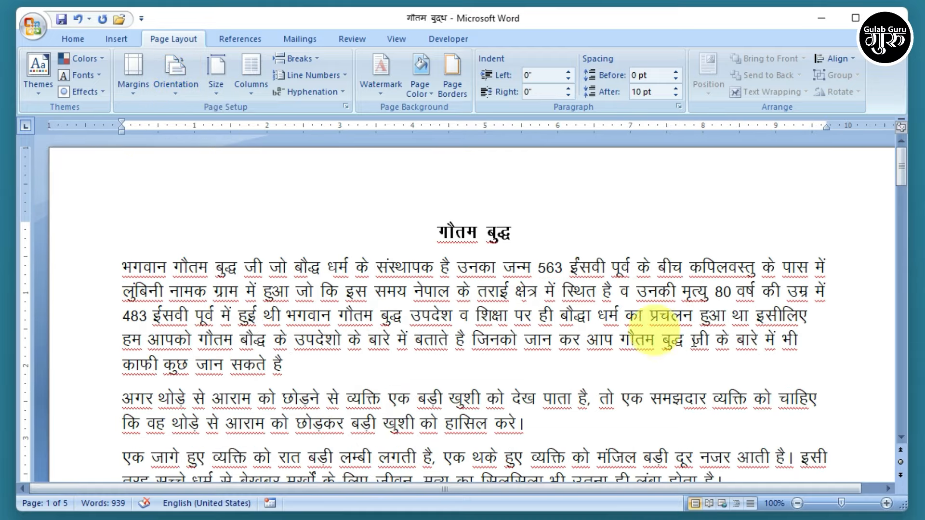
scroll(696, 342, down, 5)
scroll(698, 337, up, 5)
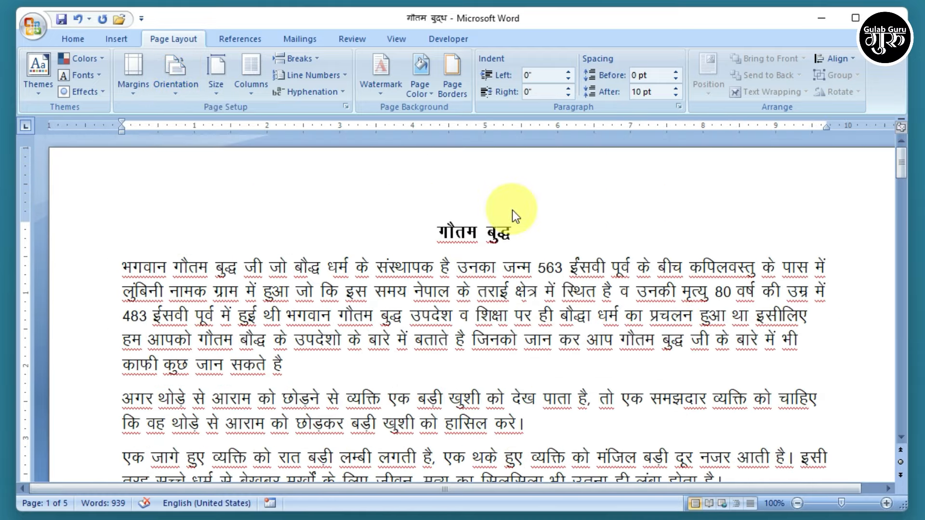
click(175, 73)
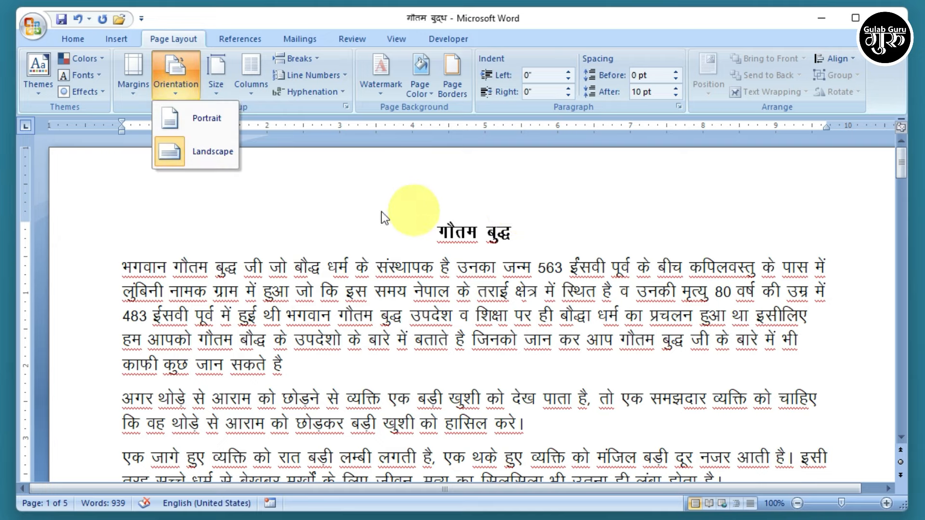
click(210, 121)
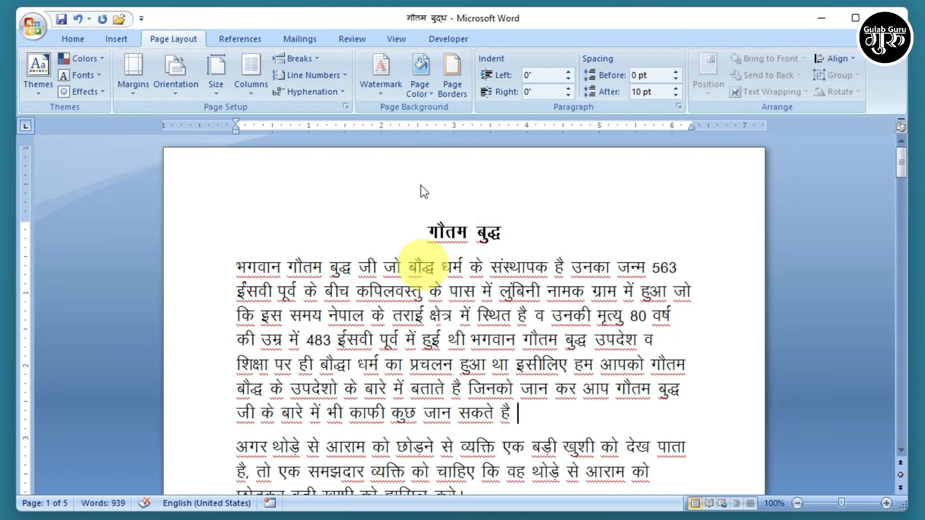
click(166, 94)
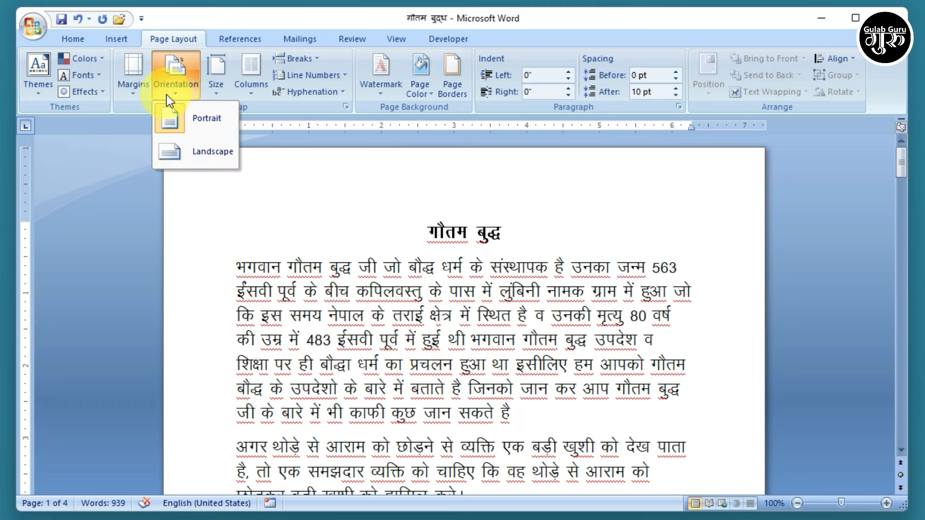
click(166, 95)
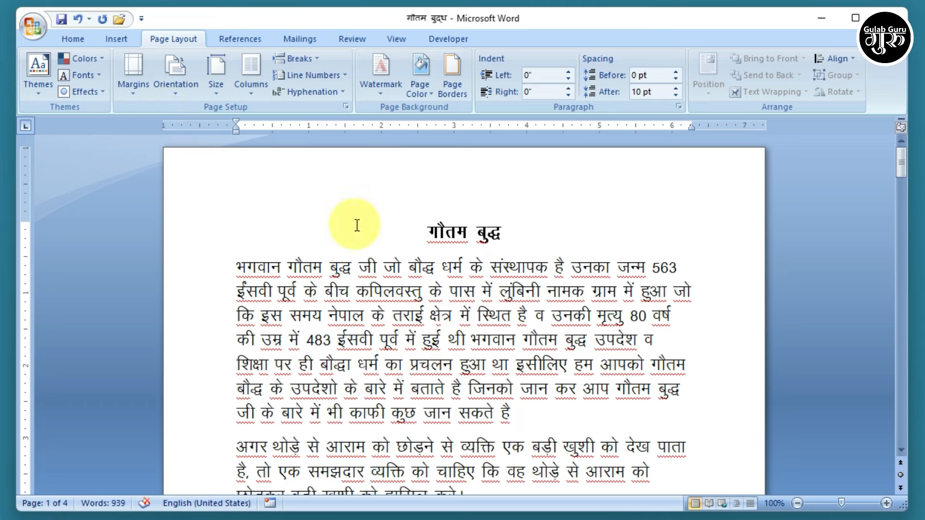
- Apply the Normal one-inch margins preset to the document
click(128, 96)
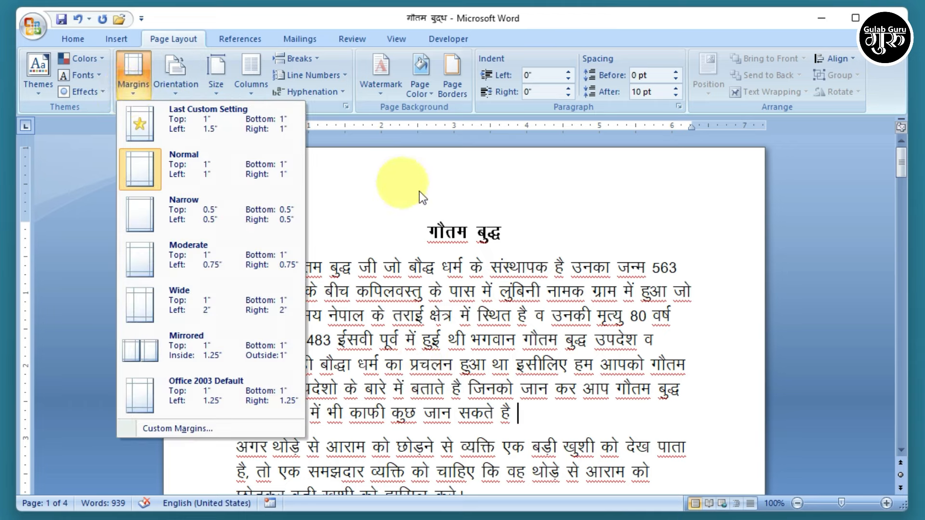
click(380, 170)
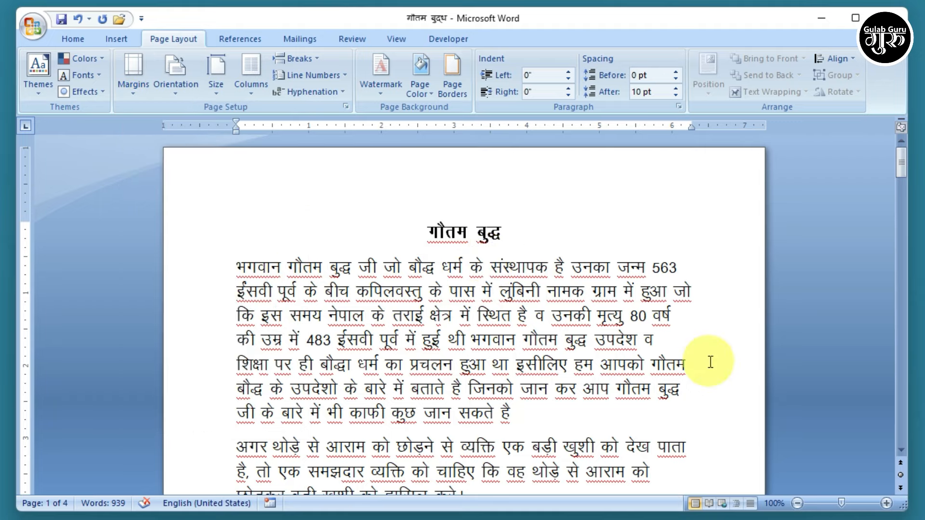
scroll(709, 361, down, 7)
scroll(709, 362, down, 1)
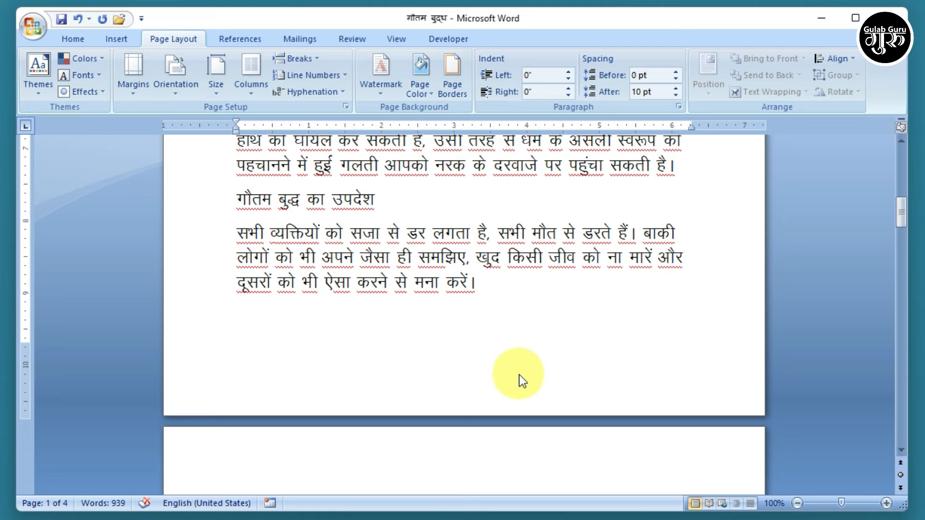
scroll(521, 376, up, 6)
scroll(520, 375, up, 2)
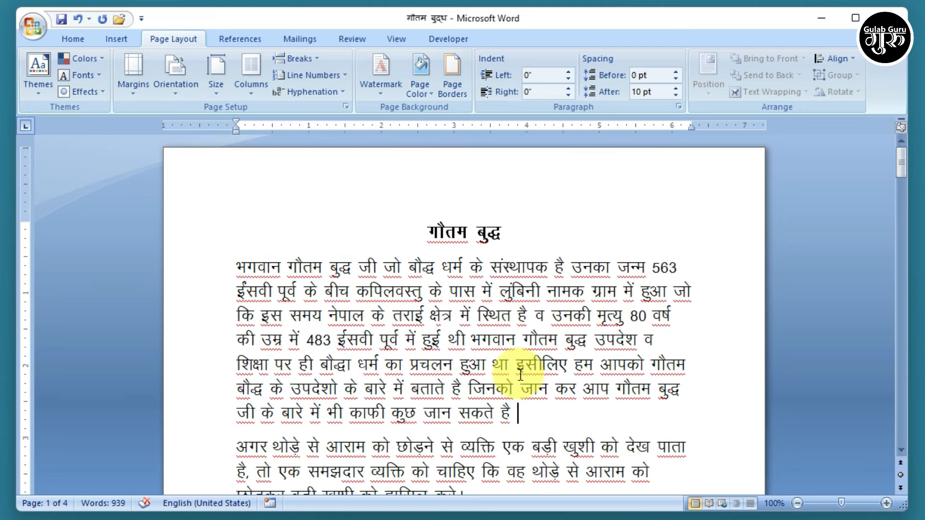
click(128, 90)
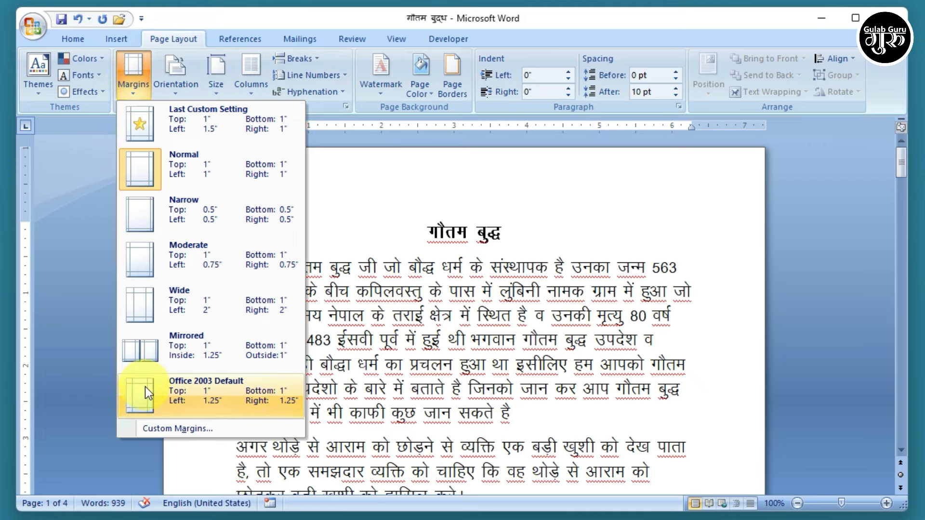
click(176, 161)
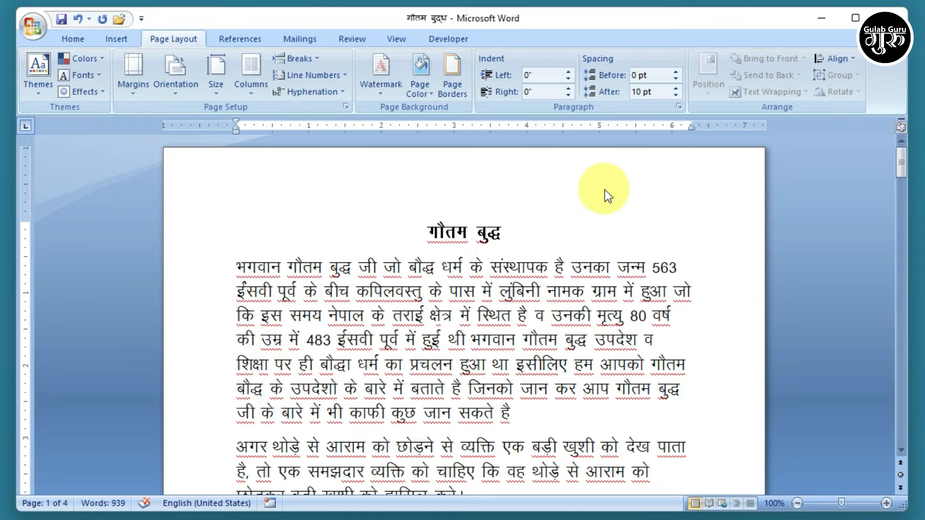
- Bring up the margin presets gallery again after closing it once unchanged
scroll(607, 192, down, 4)
scroll(607, 192, down, 6)
scroll(606, 309, up, 3)
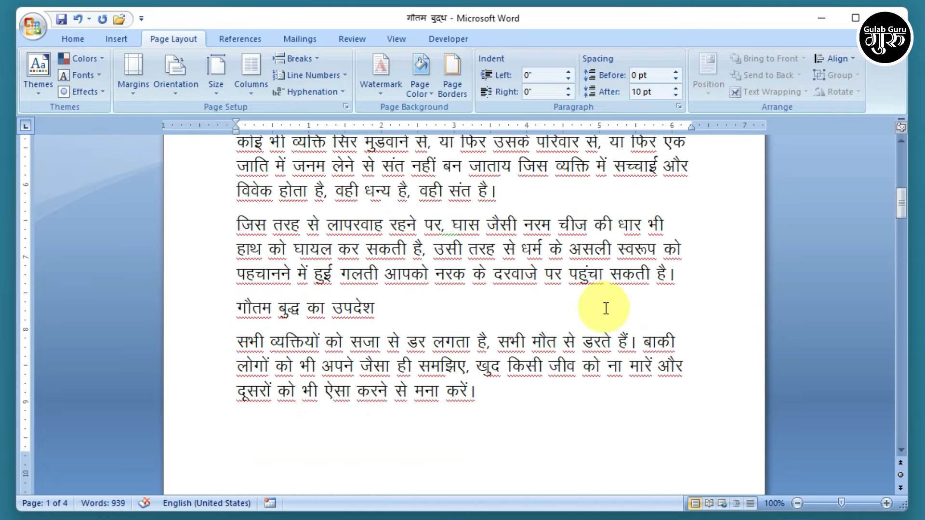
scroll(606, 308, up, 6)
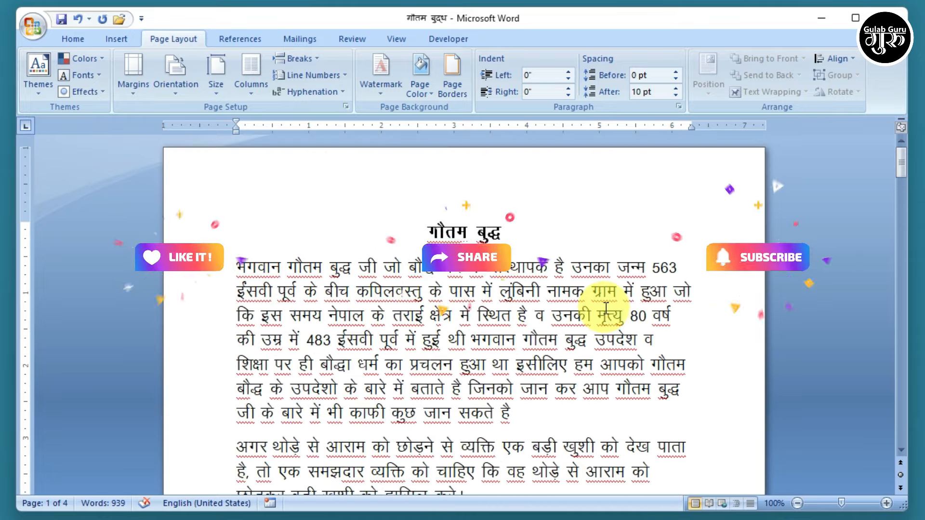
click(137, 92)
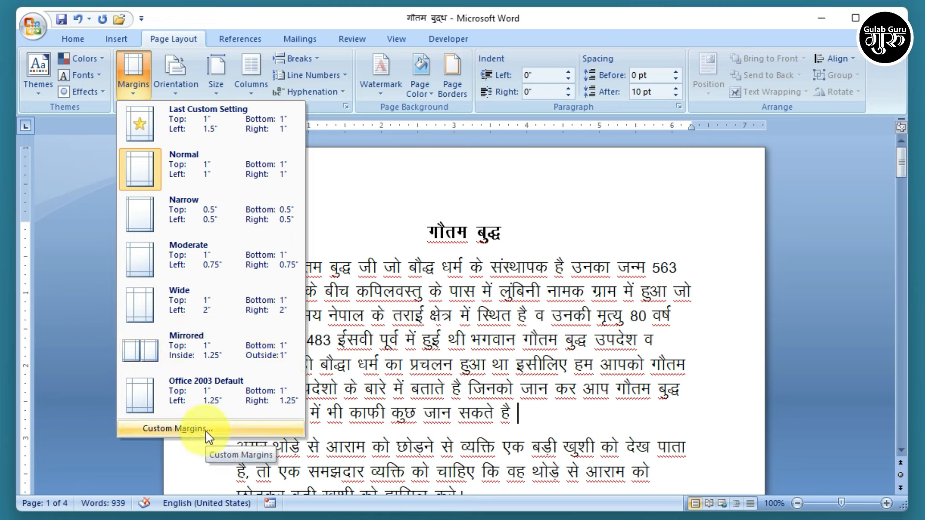
click(481, 373)
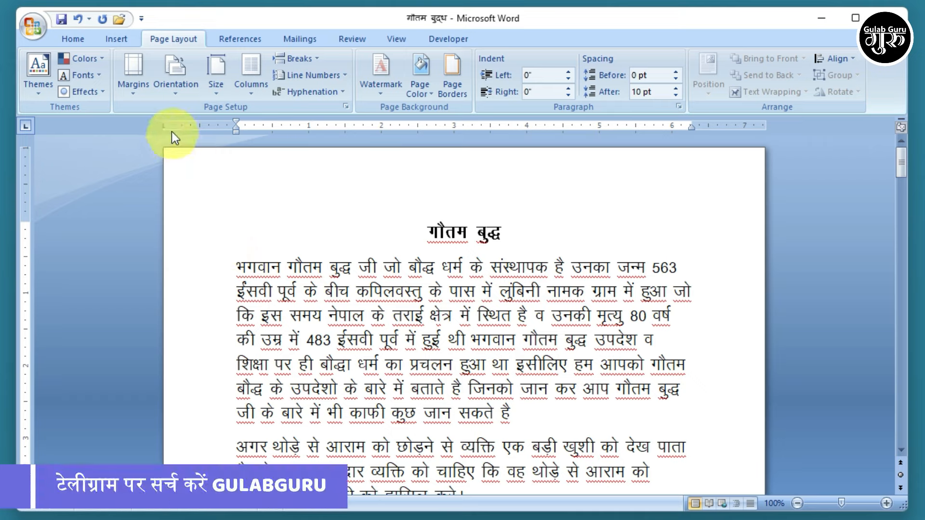
click(132, 89)
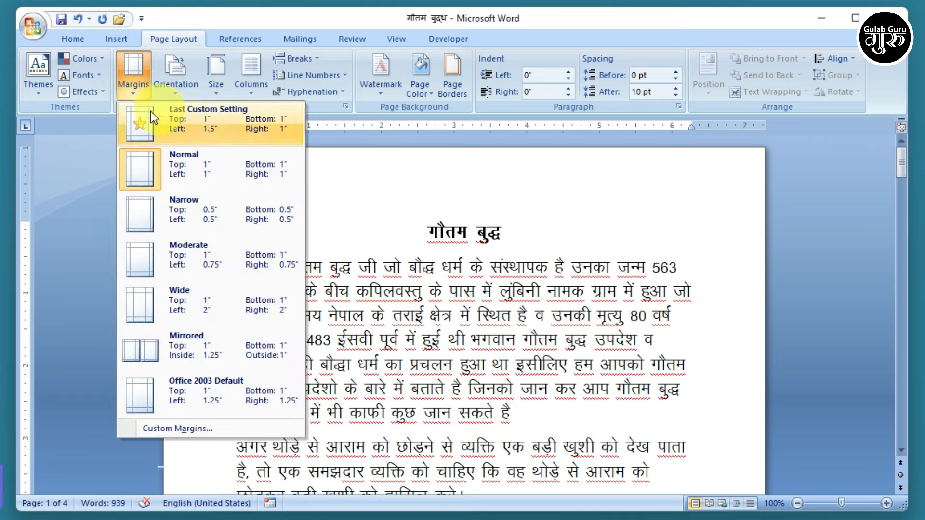
- Set a custom 1.5-inch left margin in Page Setup
click(172, 426)
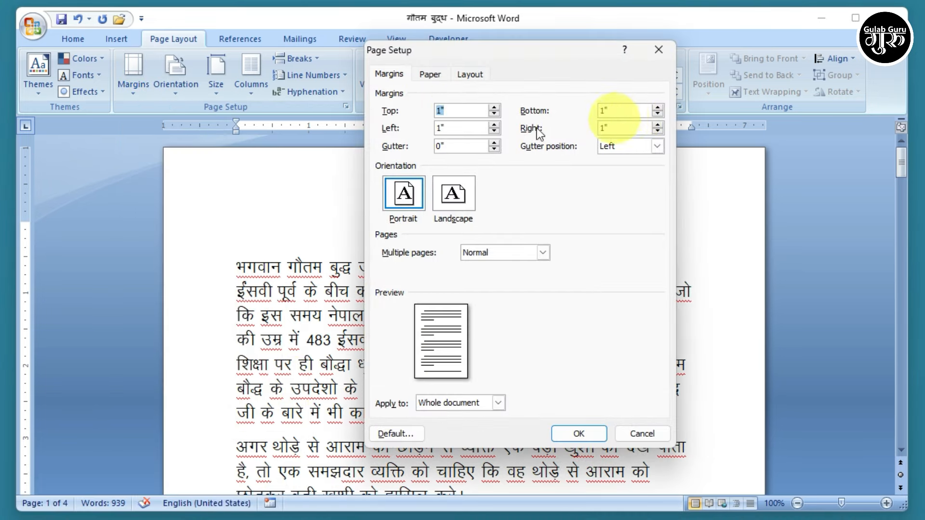
drag(458, 129, 412, 129)
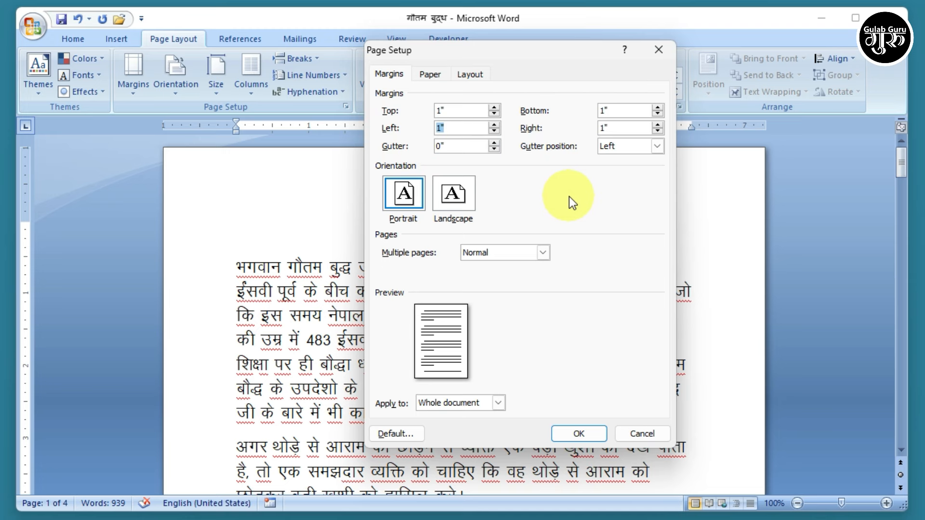
text(1.5)
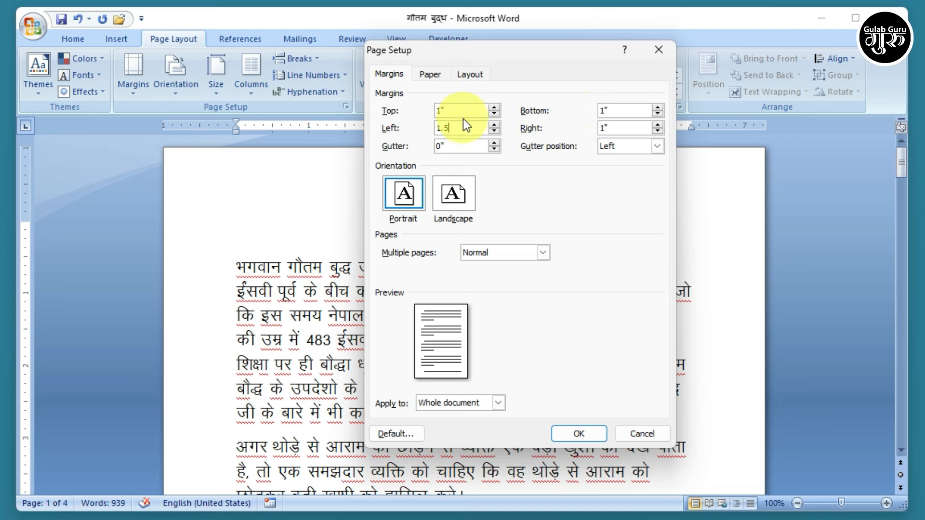
click(571, 437)
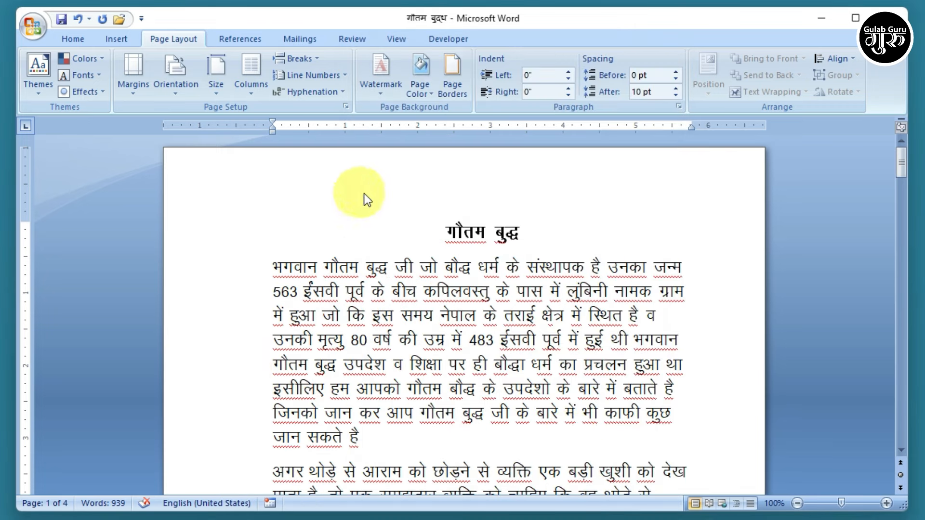
- Reset the margins to the Normal preset, 1 inch on every side
scroll(714, 258, down, 5)
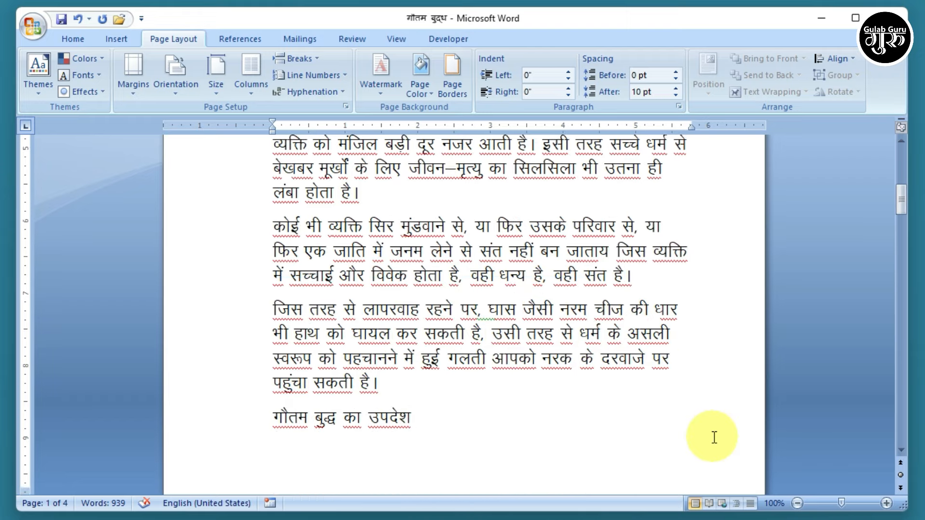
scroll(712, 435, down, 2)
scroll(560, 372, up, 3)
scroll(567, 373, up, 3)
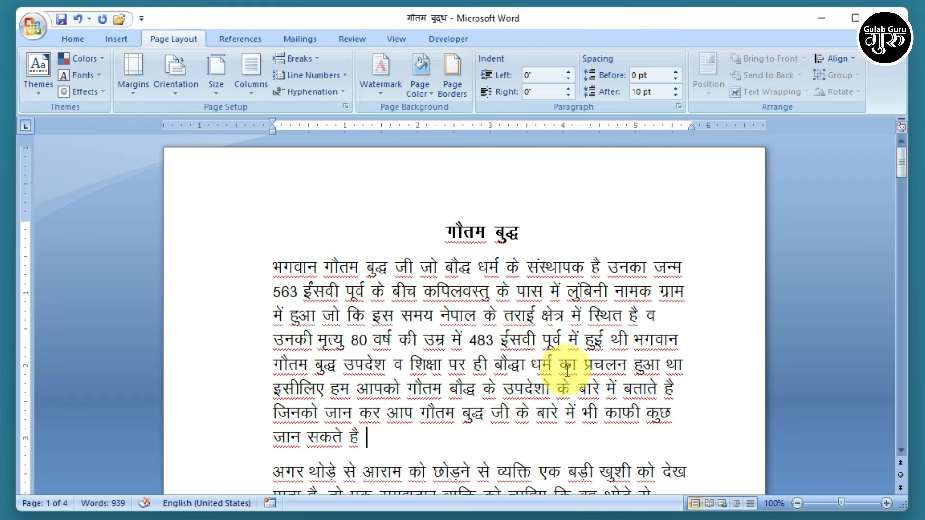
click(137, 90)
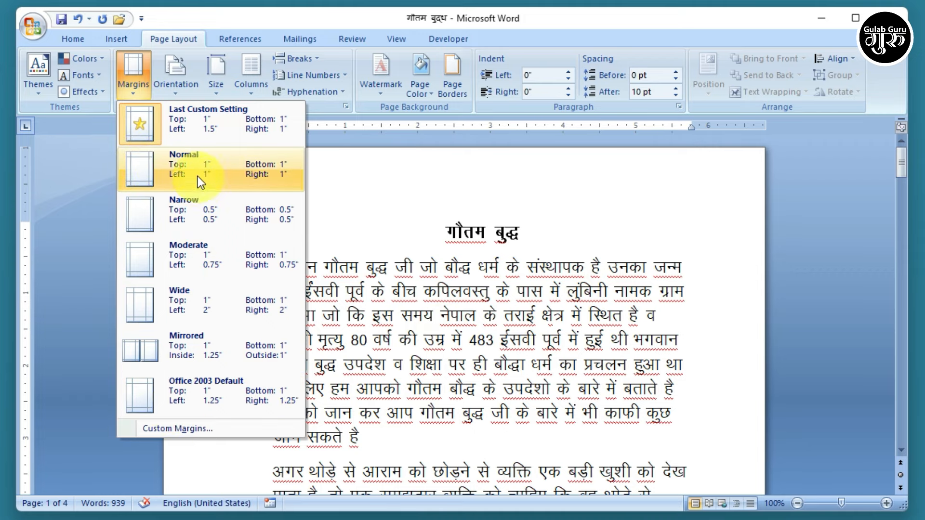
click(183, 166)
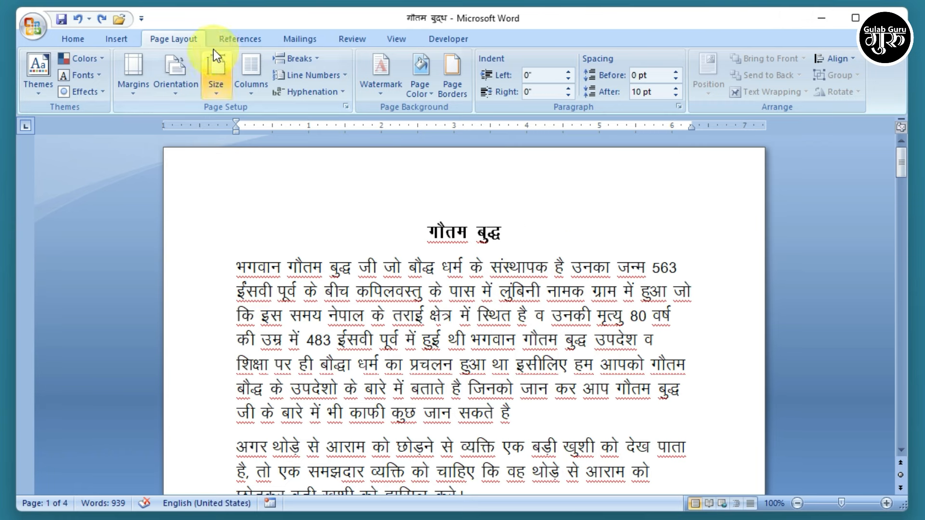
click(449, 72)
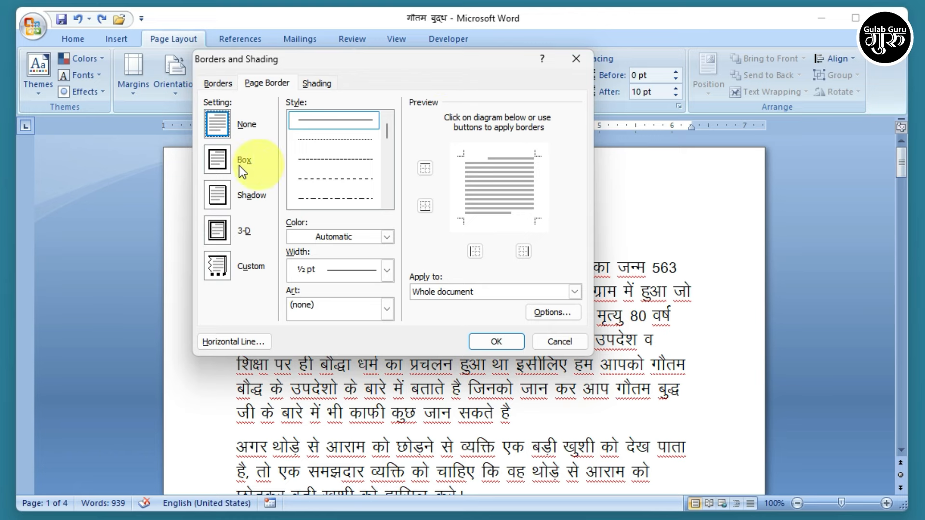
click(212, 158)
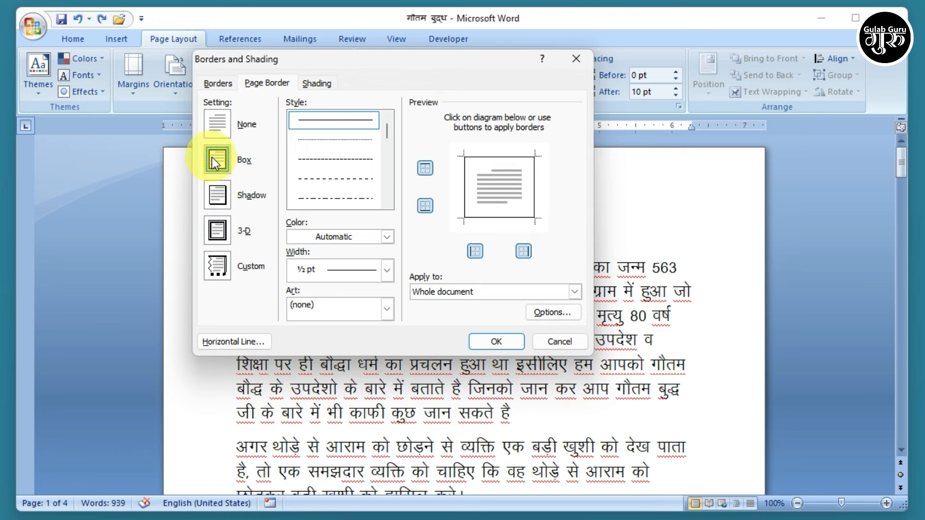
click(388, 271)
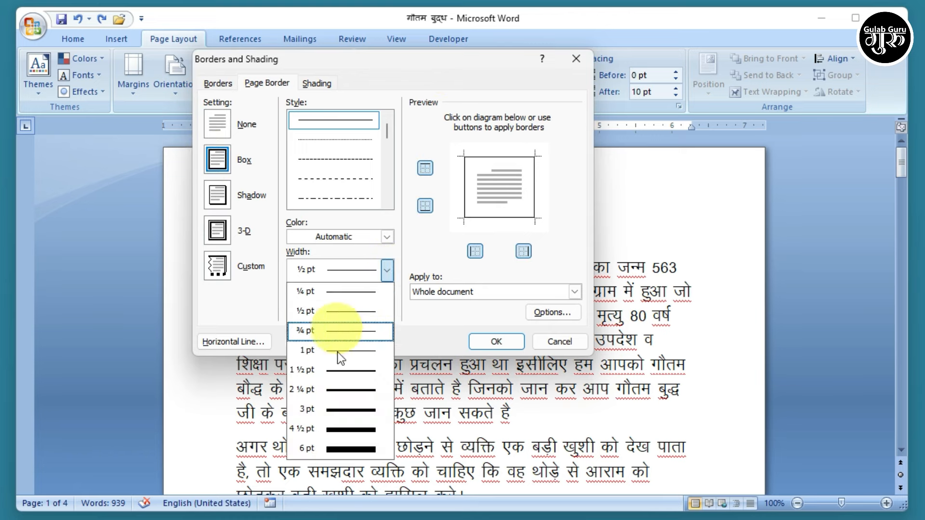
click(337, 377)
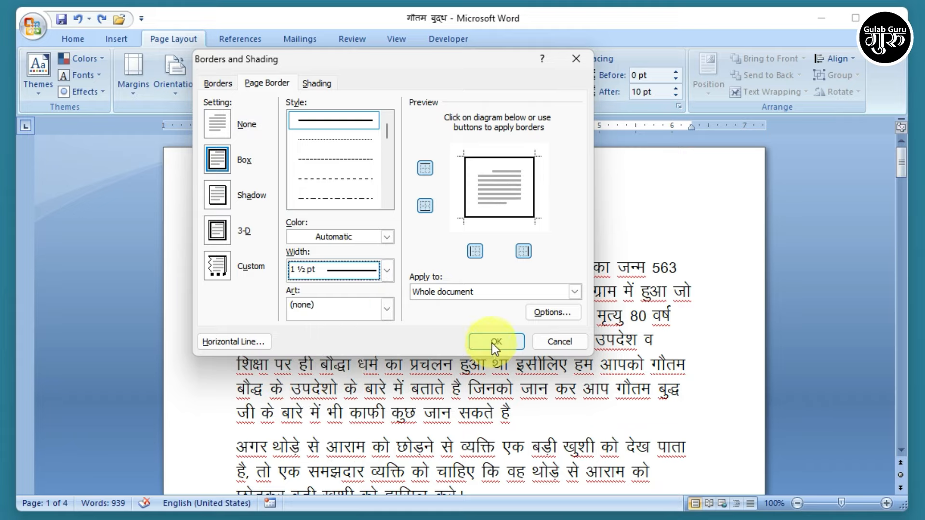
click(493, 342)
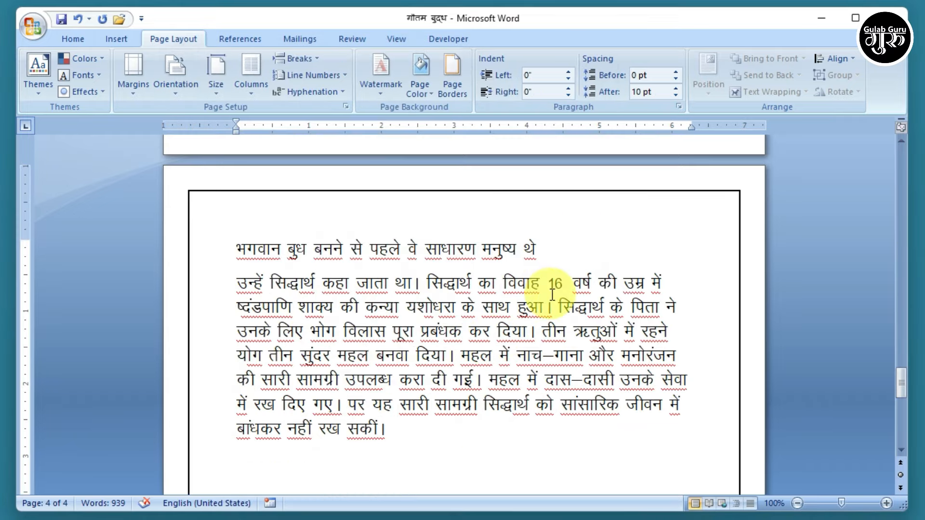
scroll(552, 295, up, 4)
scroll(552, 295, up, 12)
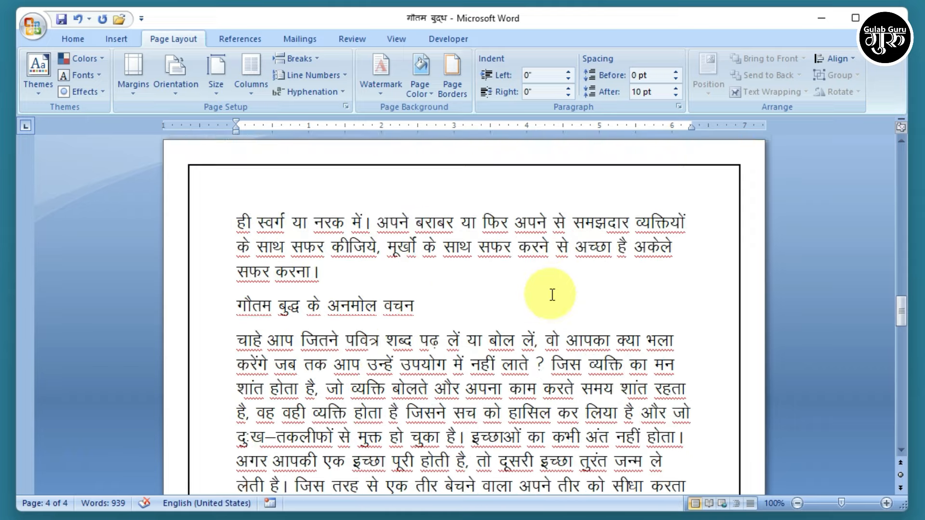
scroll(552, 295, up, 15)
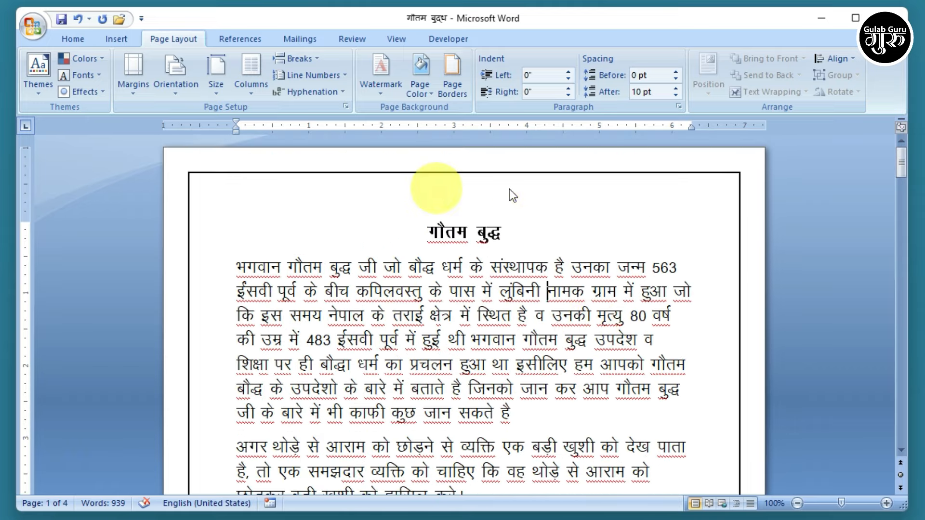
click(452, 84)
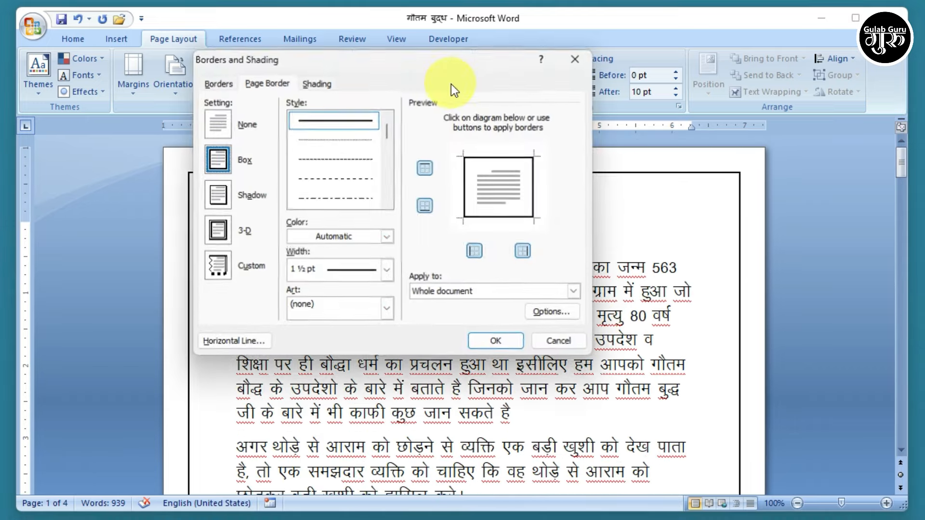
click(215, 123)
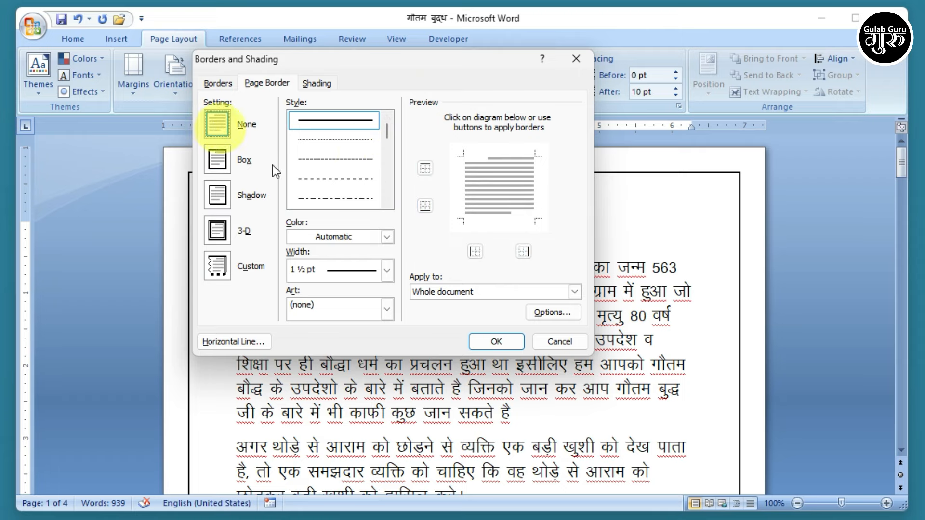
click(498, 341)
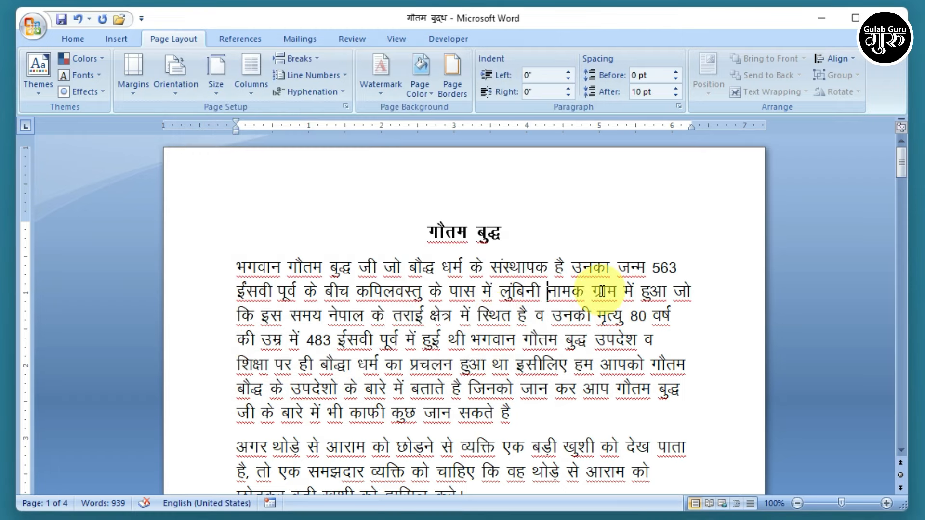
scroll(598, 337, down, 3)
scroll(598, 339, up, 3)
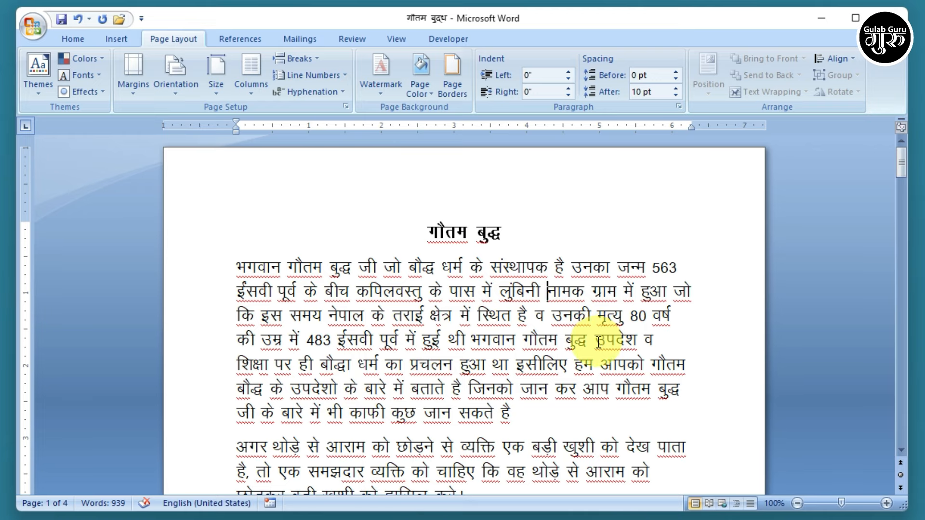
- Apply a custom text watermark showing a person's name in place of ASAP
click(380, 87)
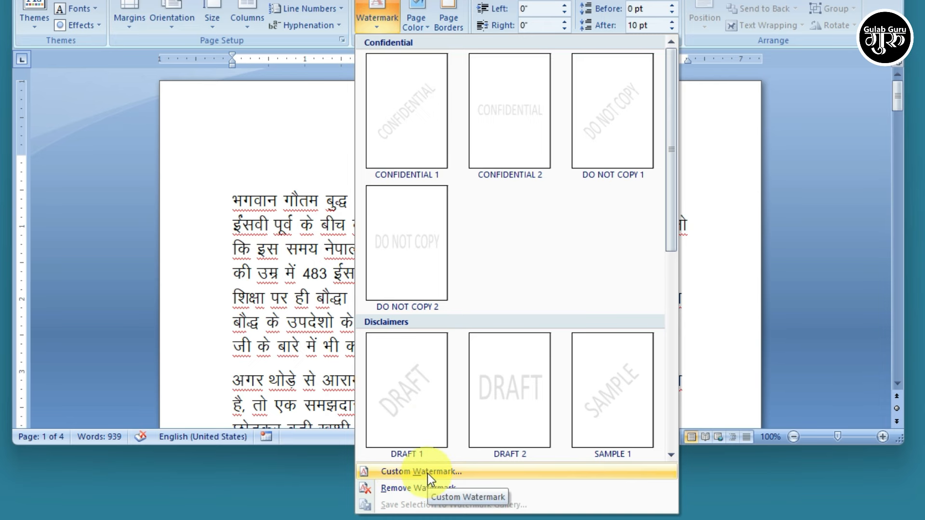
click(427, 473)
click(412, 123)
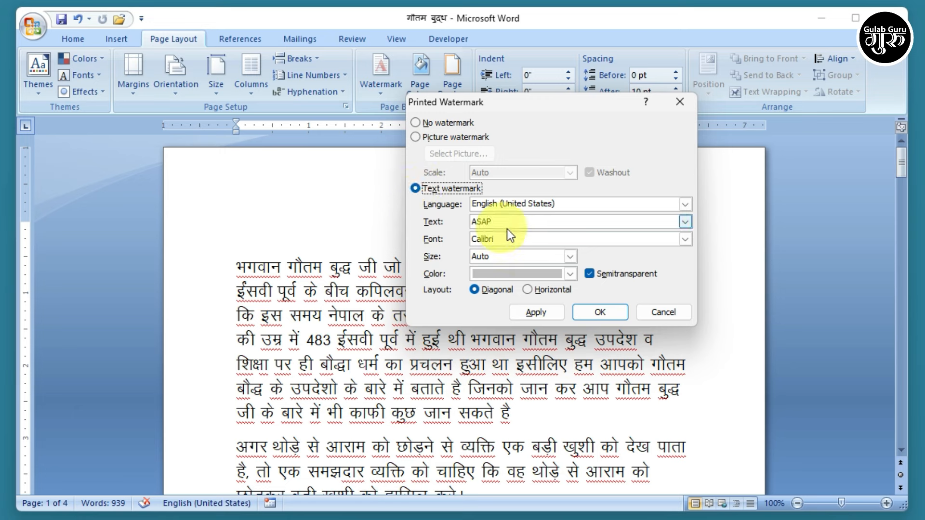
drag(530, 222, 460, 222)
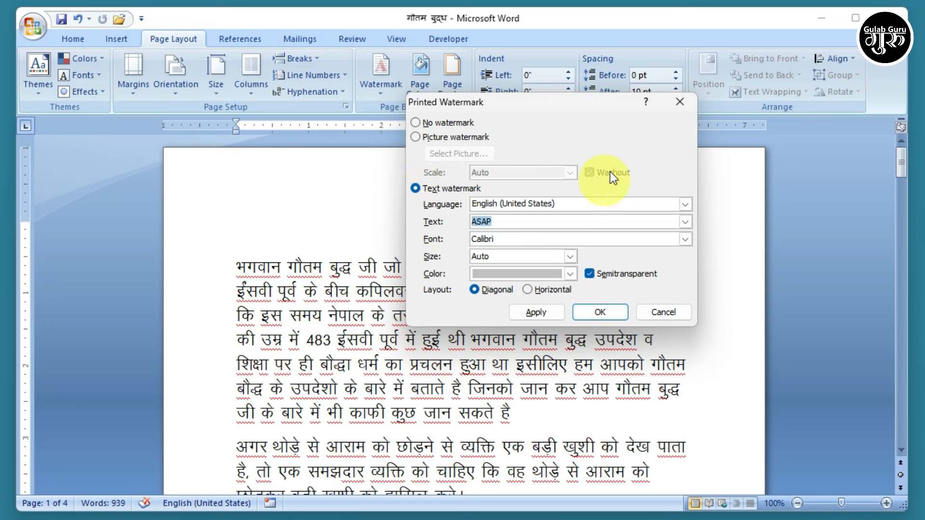
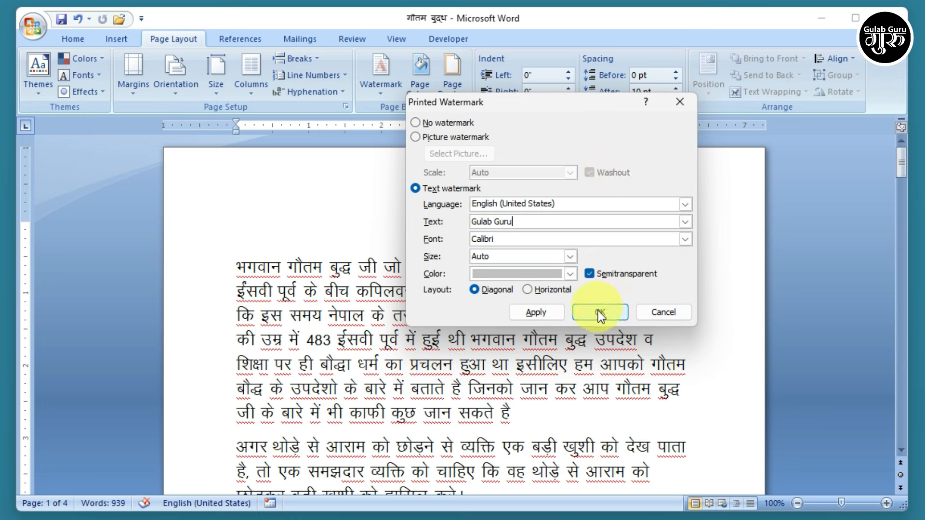
click(599, 314)
- Remove the watermark and place the cursor in the first paragraph
scroll(600, 313, down, 5)
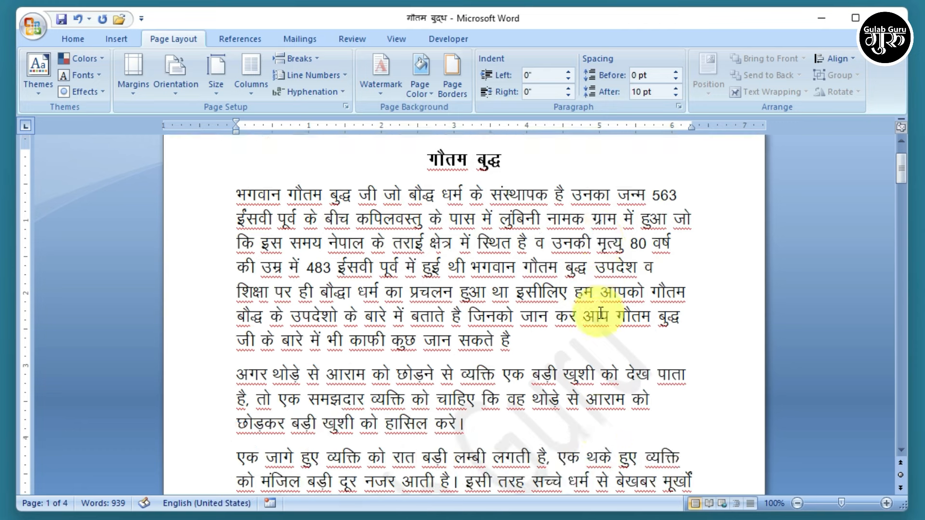
scroll(557, 336, down, 4)
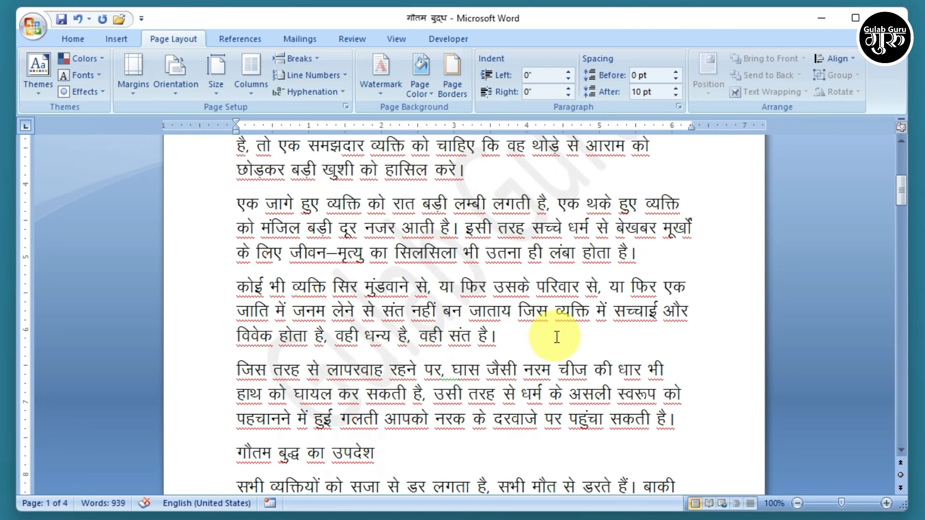
scroll(557, 337, up, 3)
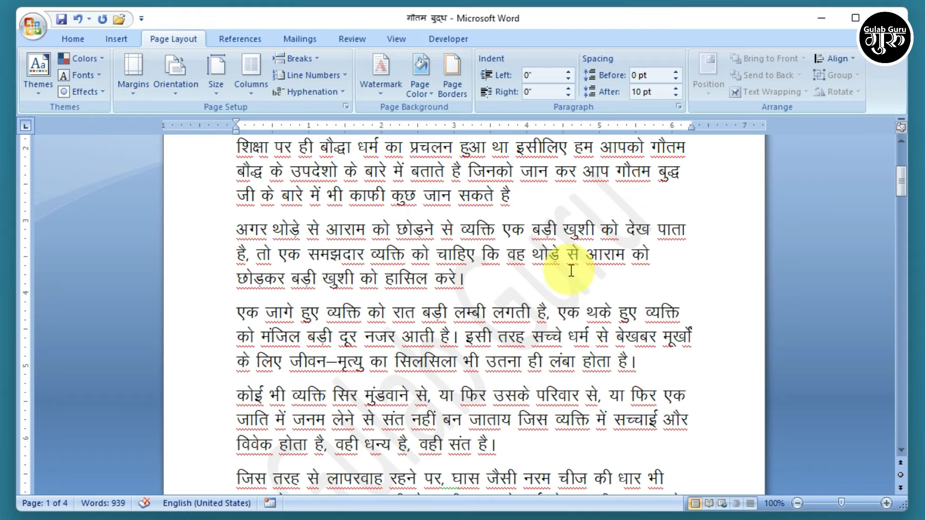
click(379, 95)
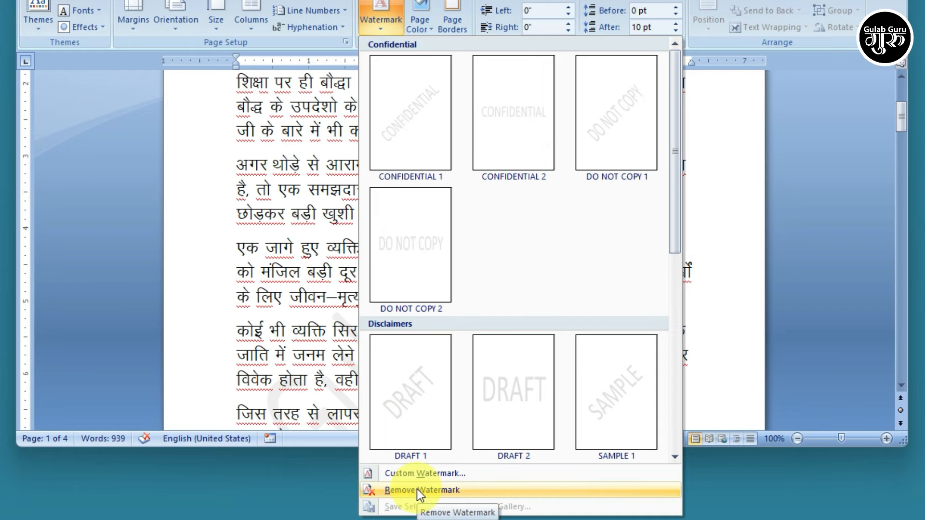
click(417, 490)
scroll(566, 375, up, 3)
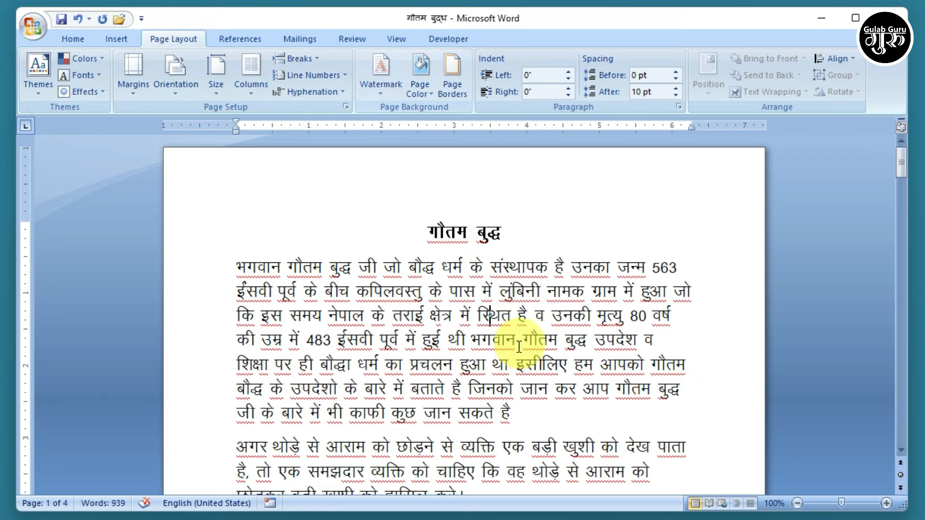
click(506, 340)
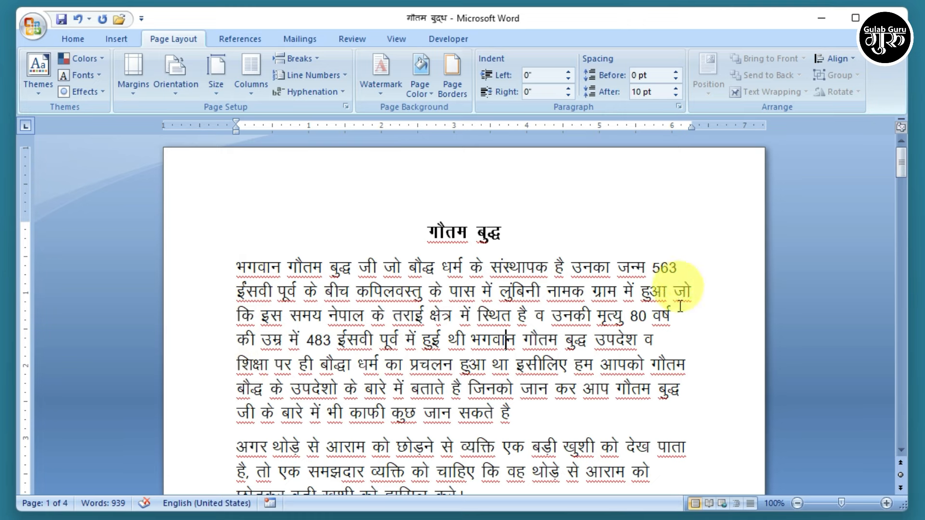
scroll(678, 400, down, 3)
scroll(678, 403, down, 15)
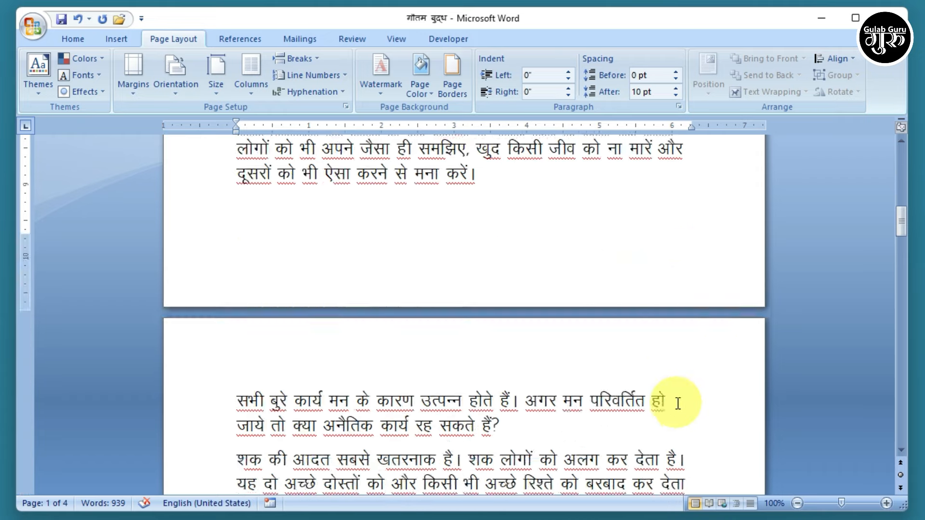
scroll(678, 403, up, 10)
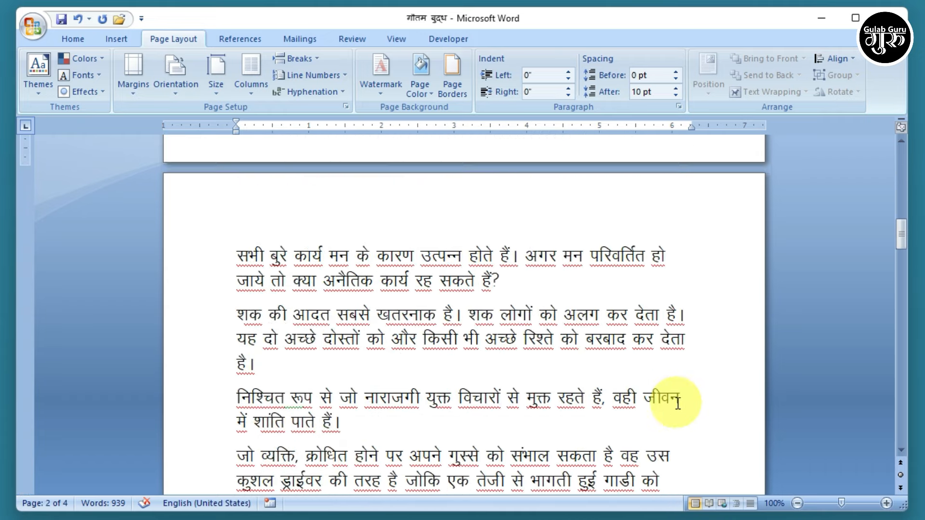
scroll(678, 402, up, 3)
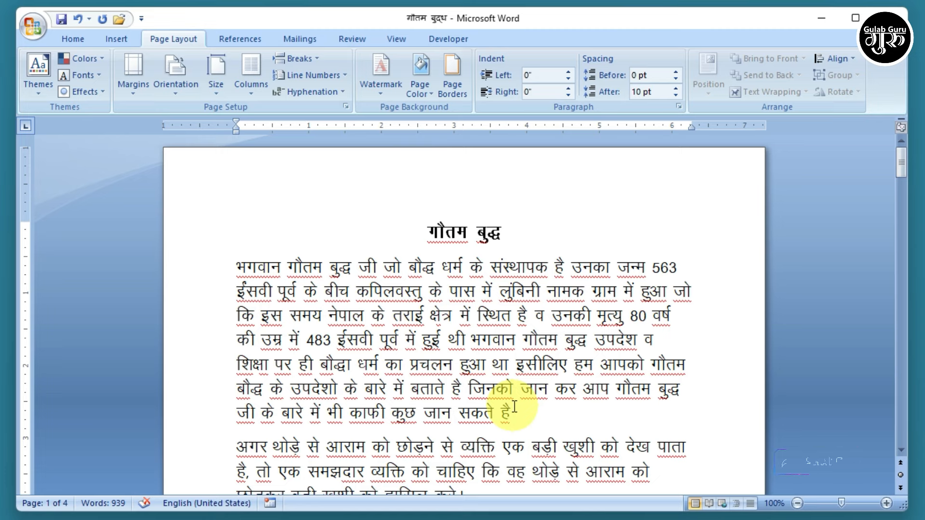
- Justify all of the document's text
key(ctrl+a)
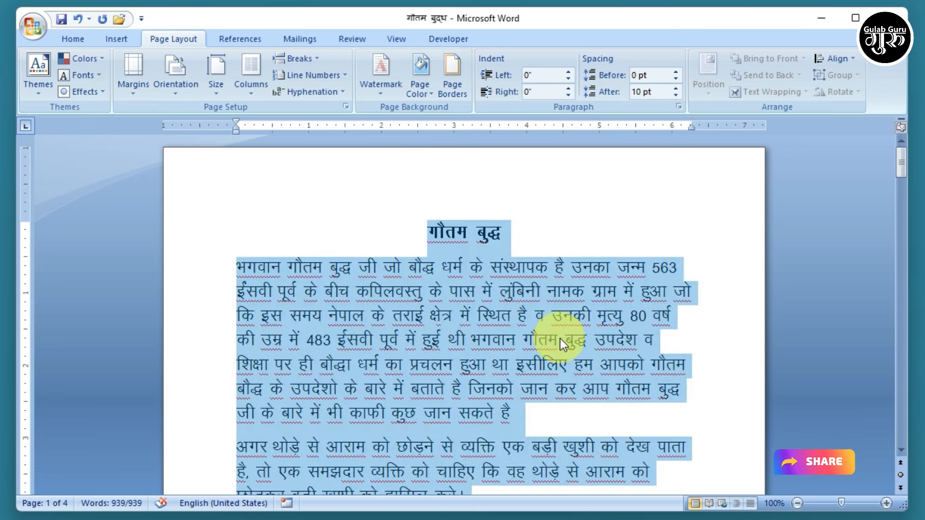
click(70, 39)
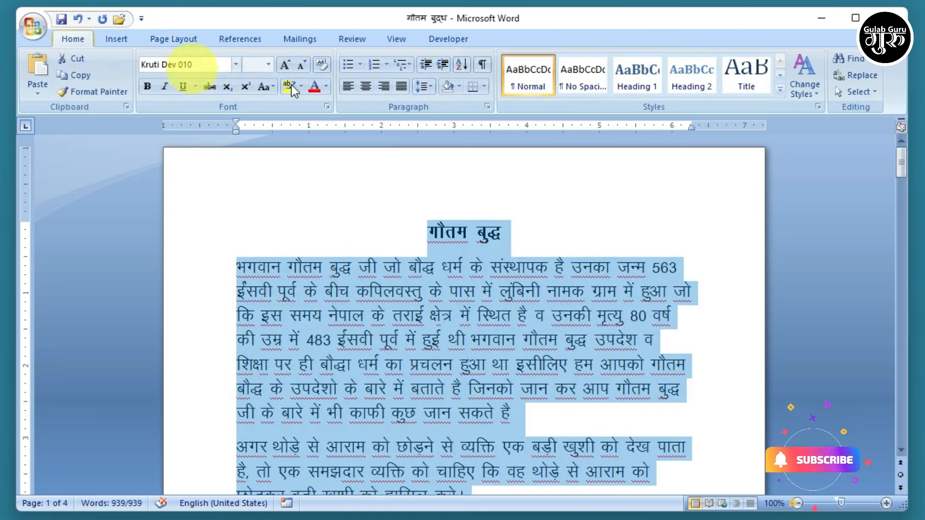
click(402, 86)
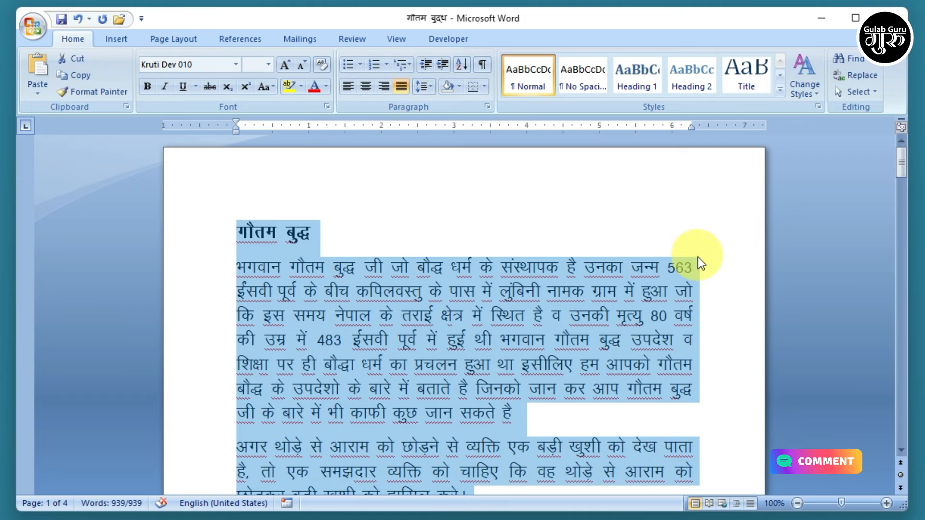
click(244, 269)
- Centre the गौतम बुद्ध heading on the page
scroll(487, 355, down, 3)
scroll(487, 355, down, 12)
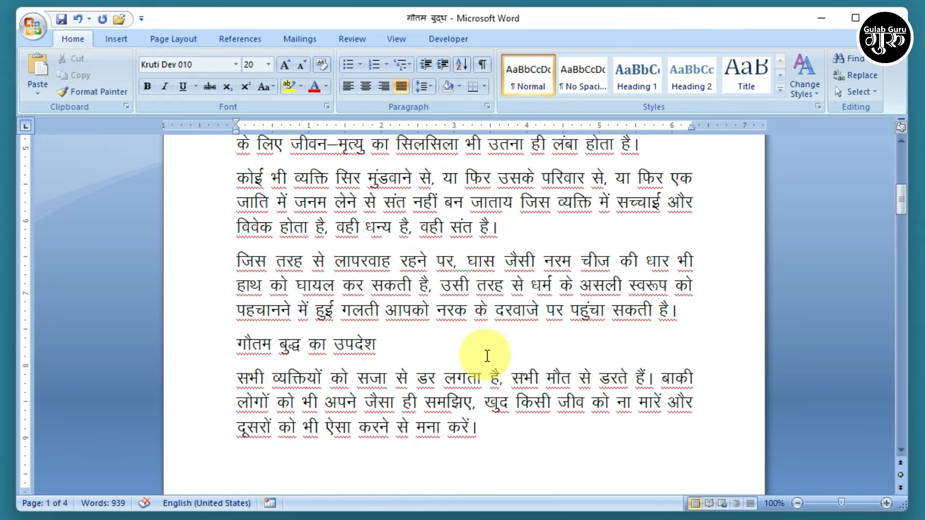
scroll(488, 355, up, 15)
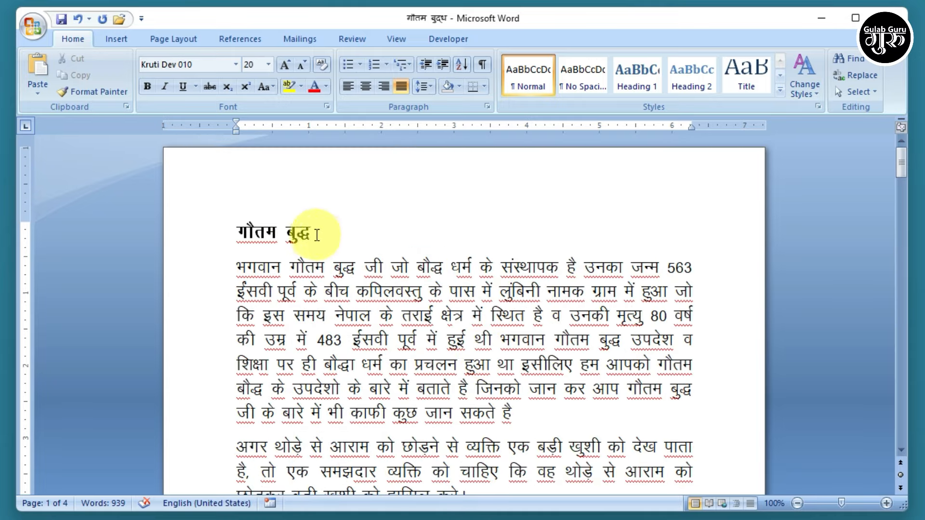
drag(310, 234, 228, 224)
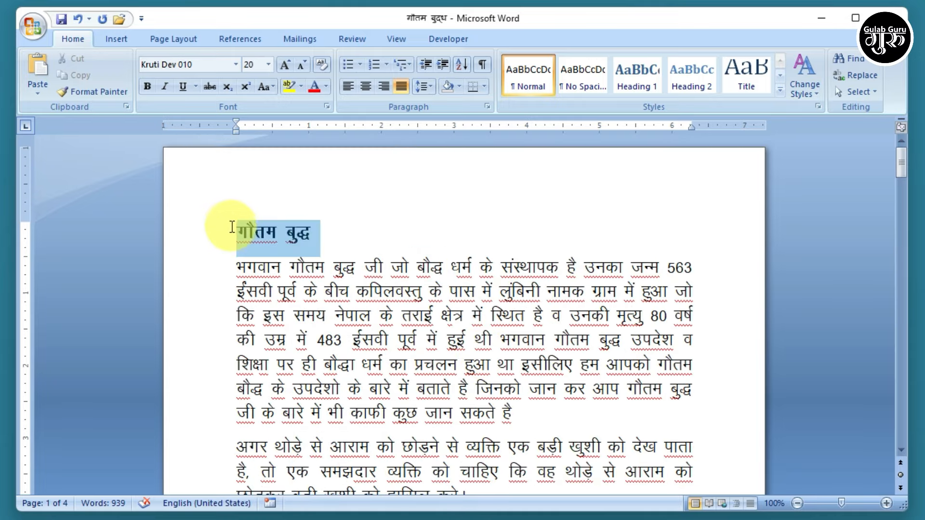
click(365, 86)
click(656, 418)
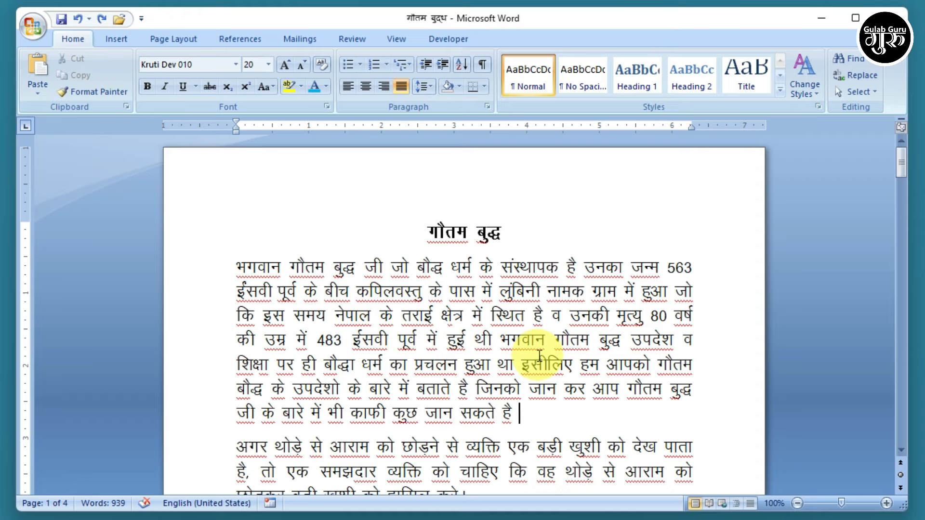
click(32, 28)
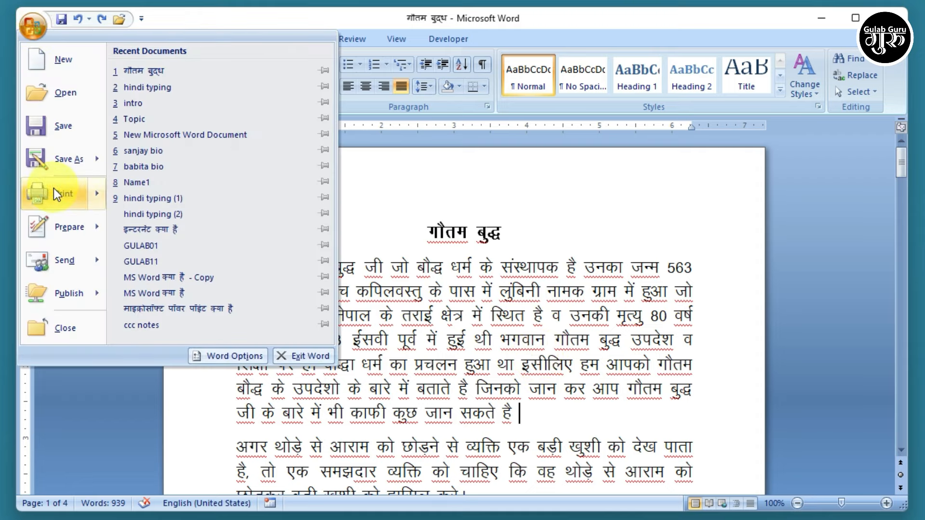
mouse_move(59, 193)
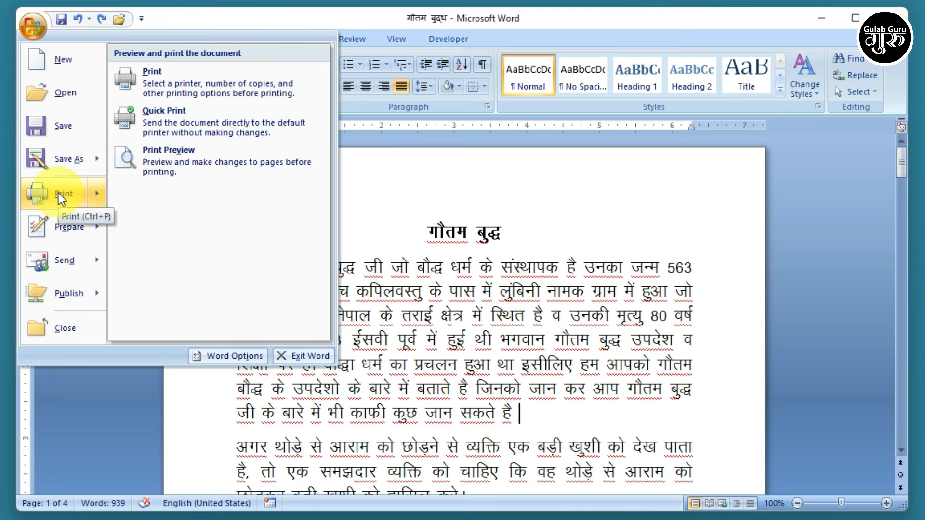
click(181, 157)
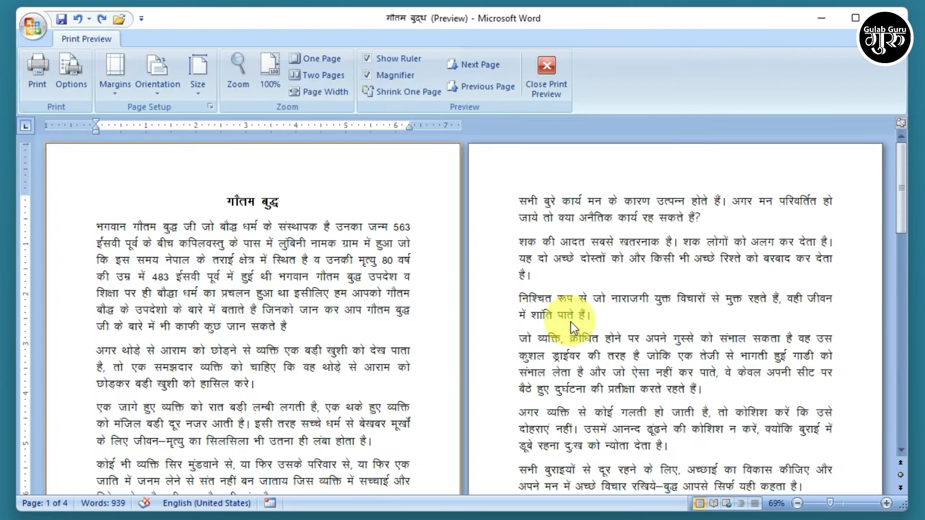
click(326, 293)
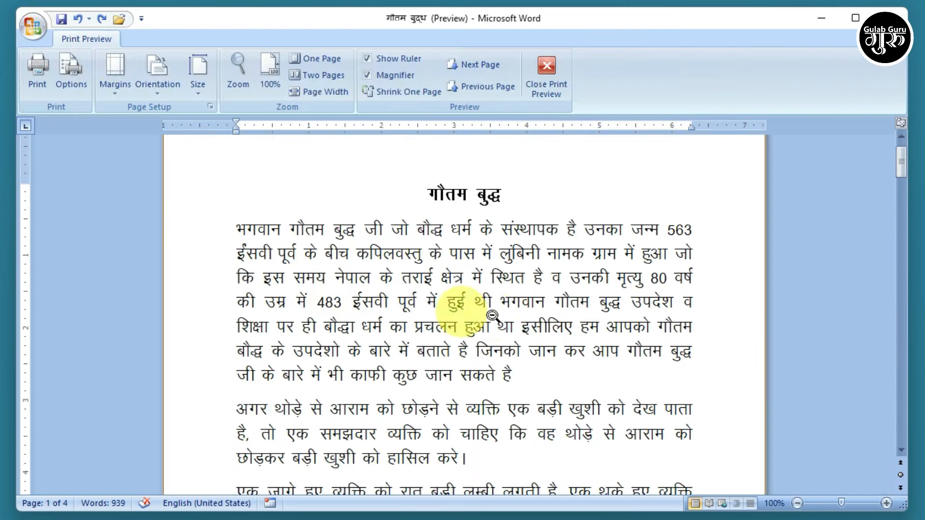
scroll(460, 314, up, 1)
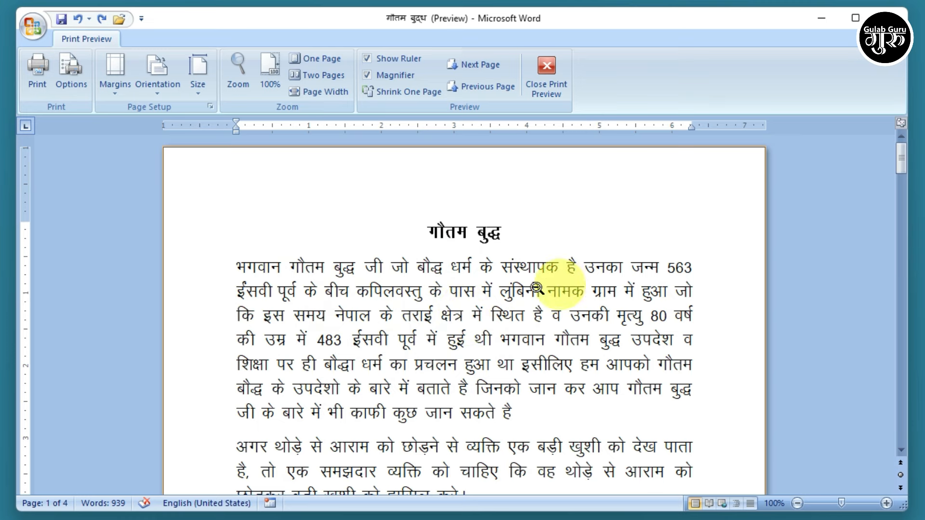
click(479, 297)
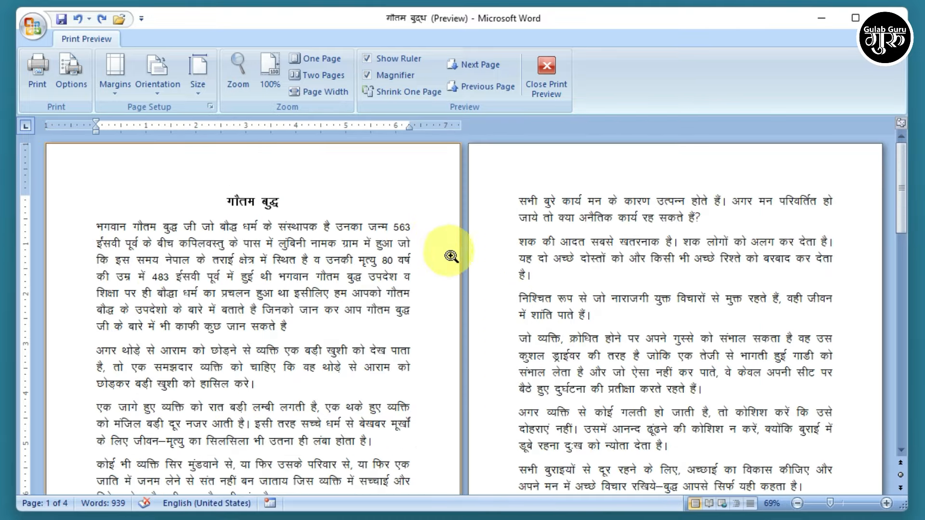
scroll(447, 279, down, 10)
scroll(446, 282, up, 10)
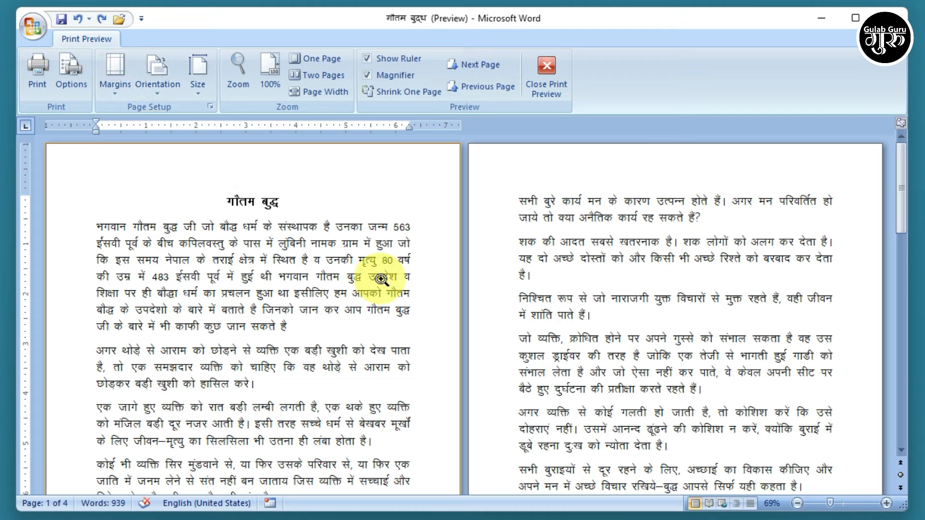
click(536, 77)
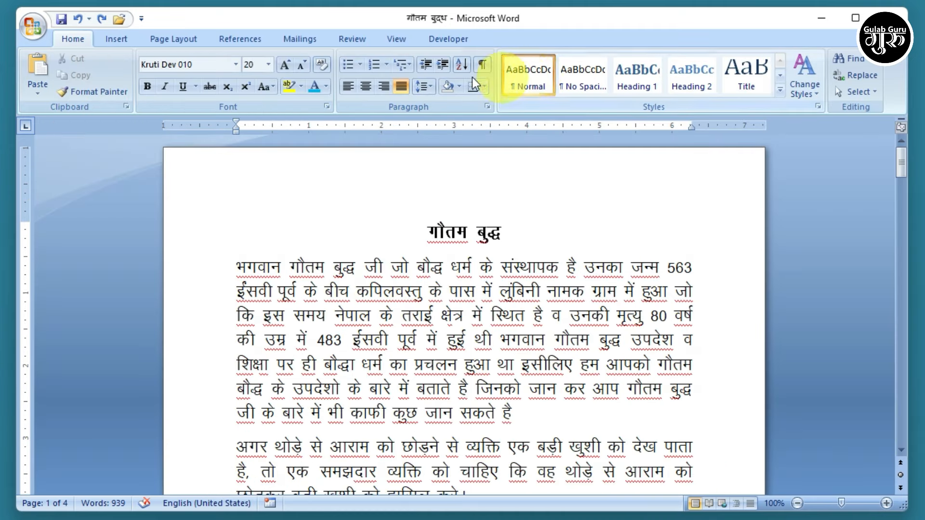
- Check the document in Print Preview, briefly opening Print, then return to normal view
click(179, 35)
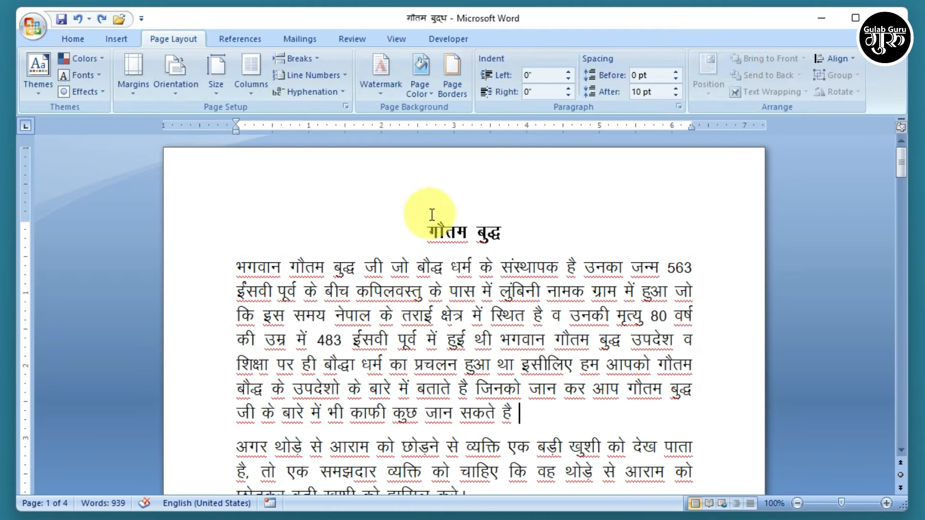
click(38, 29)
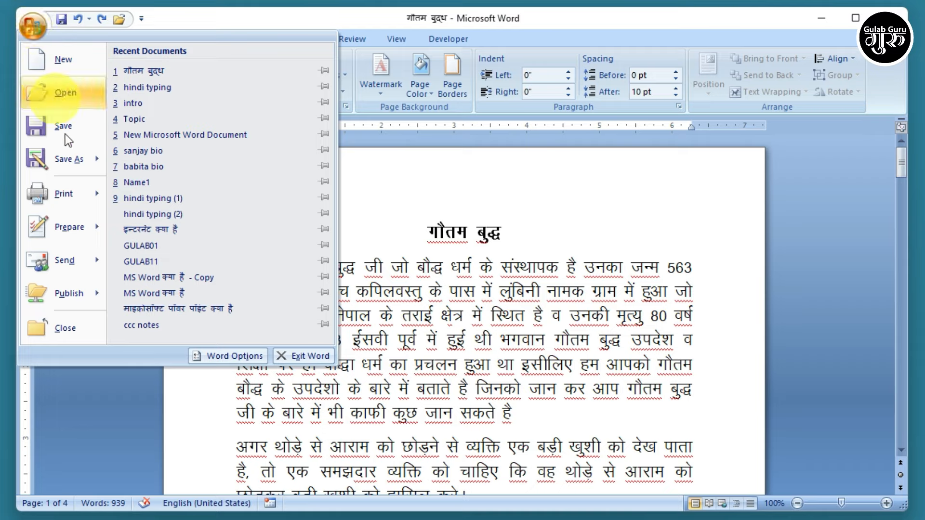
mouse_move(65, 195)
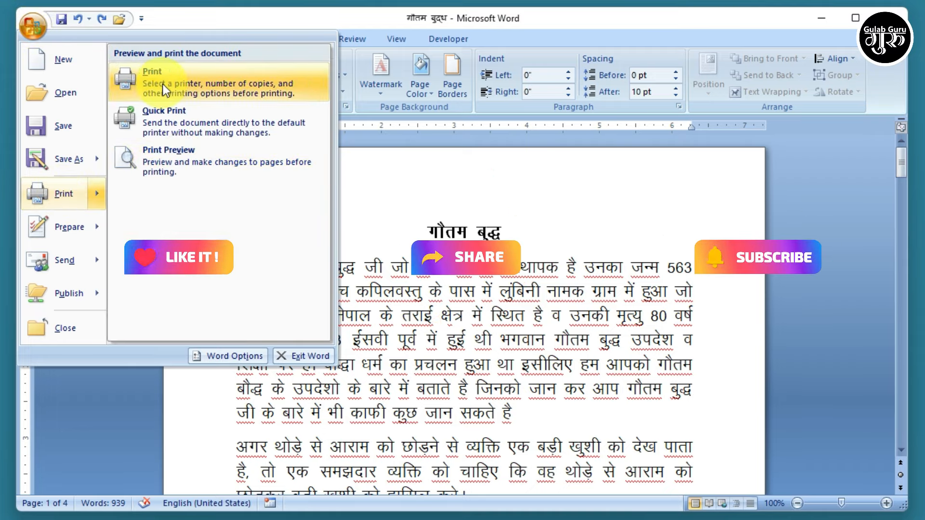
click(168, 154)
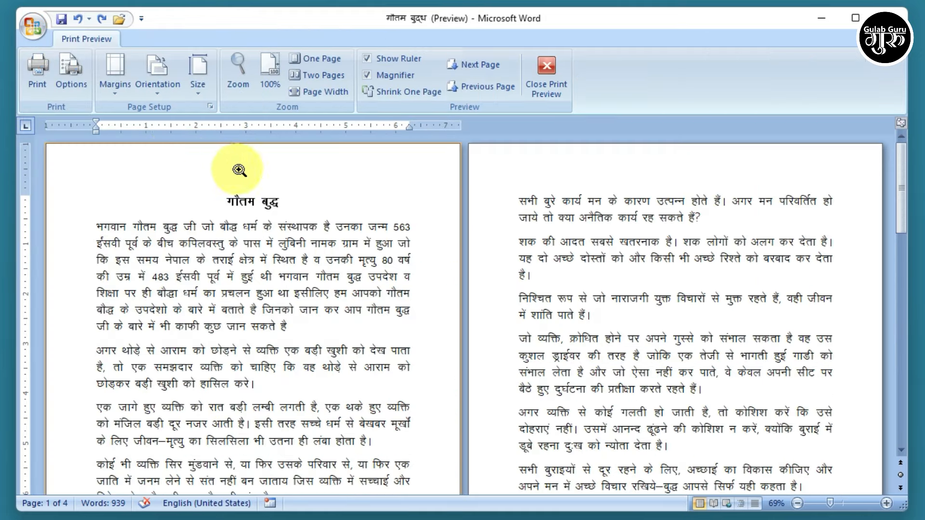
click(40, 67)
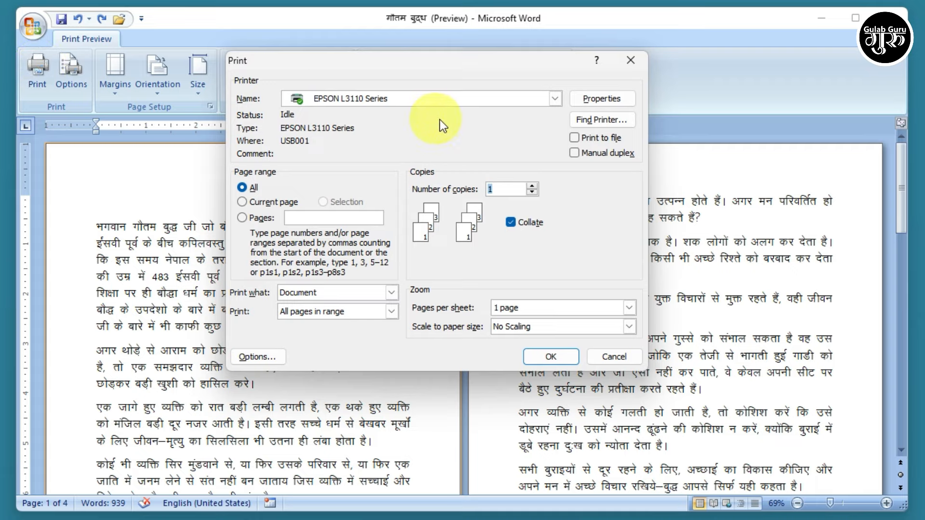
click(632, 61)
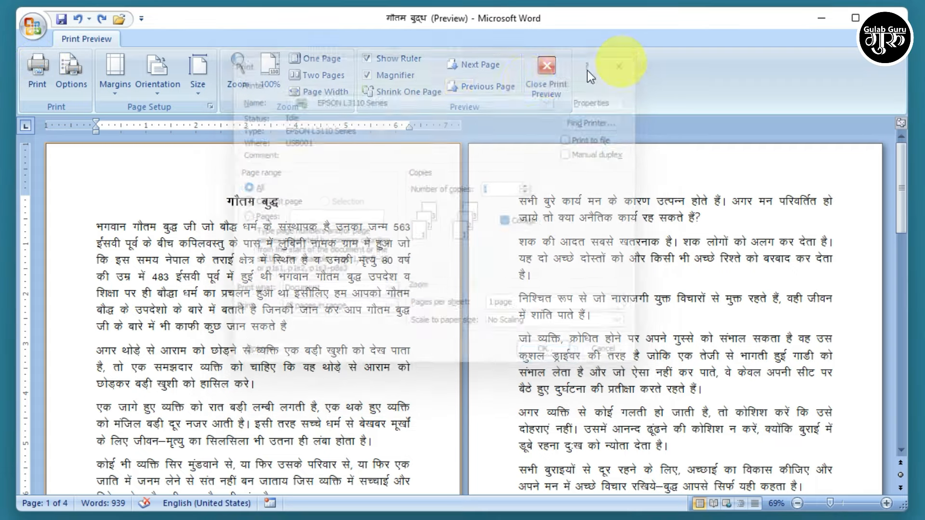
click(558, 77)
click(28, 30)
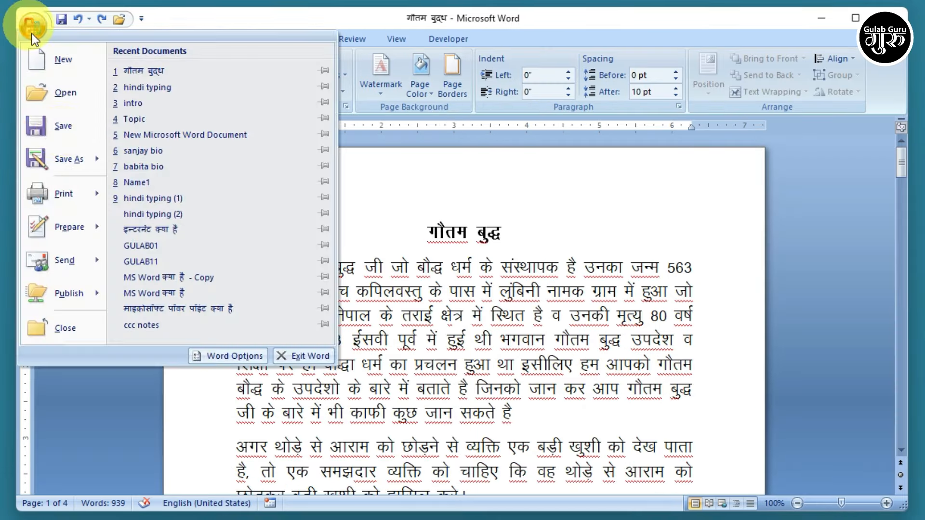
- Choose the EPSON L3110 Series printer, try Current page and pages 1,3, then print all pages
click(186, 80)
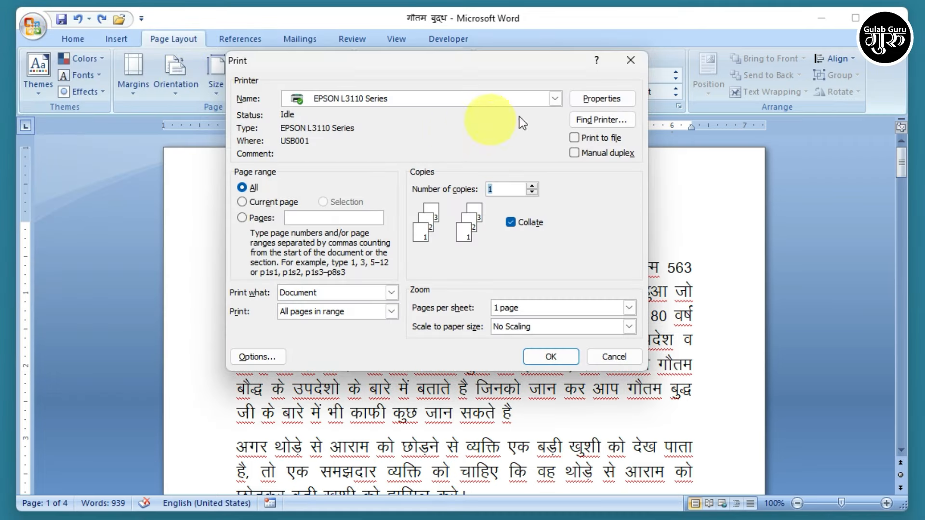
click(554, 99)
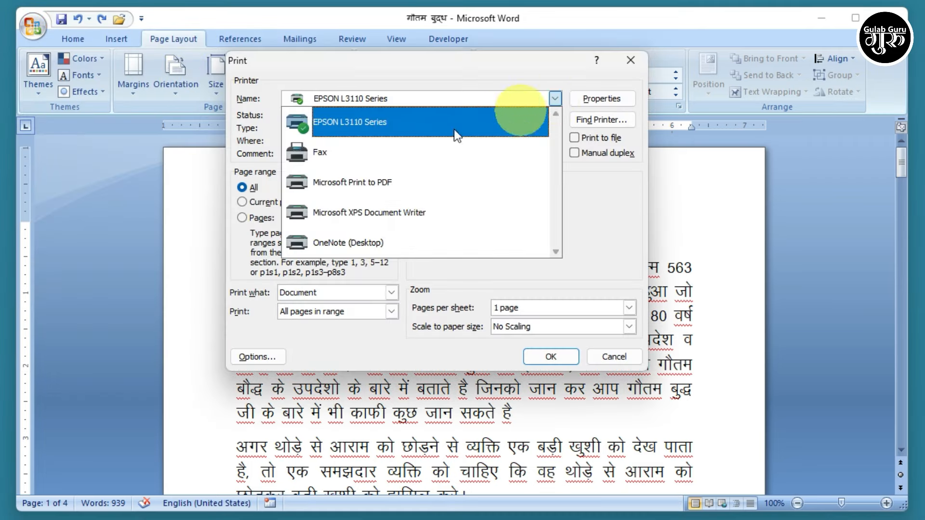
click(377, 122)
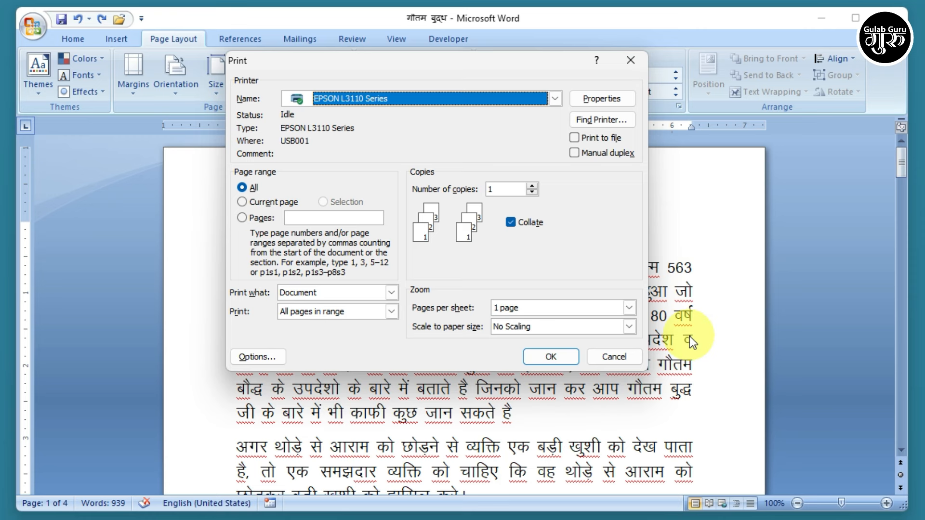
click(242, 201)
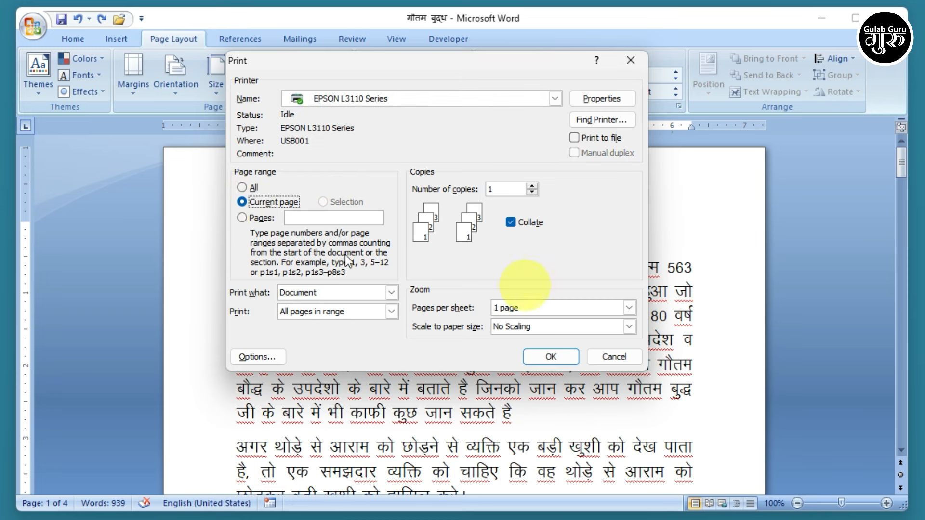
click(241, 219)
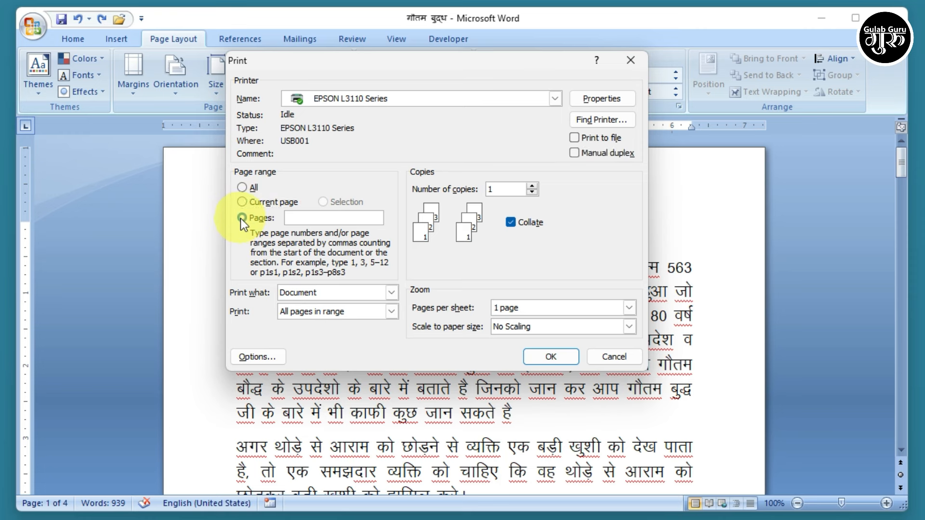
click(304, 221)
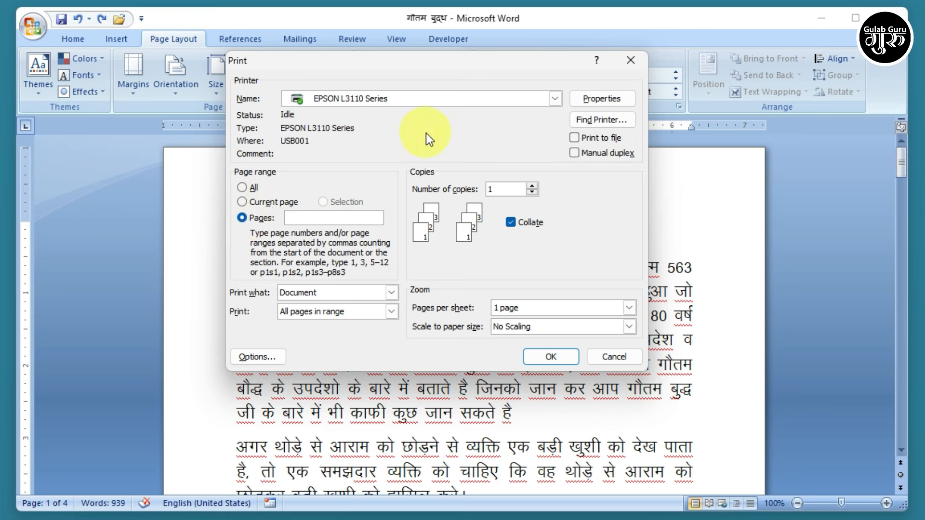
text(1,3)
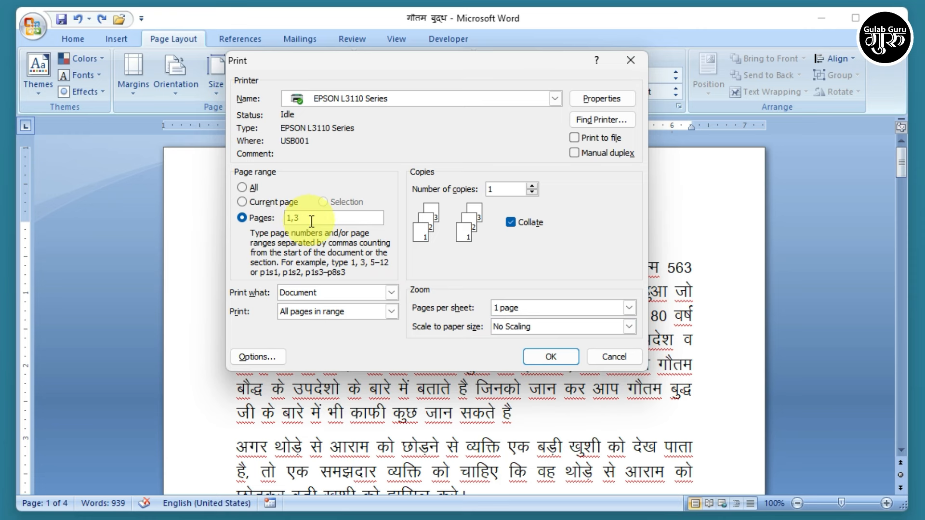
key(BackSpace)
key(BackSpace)
key(BackSpace)
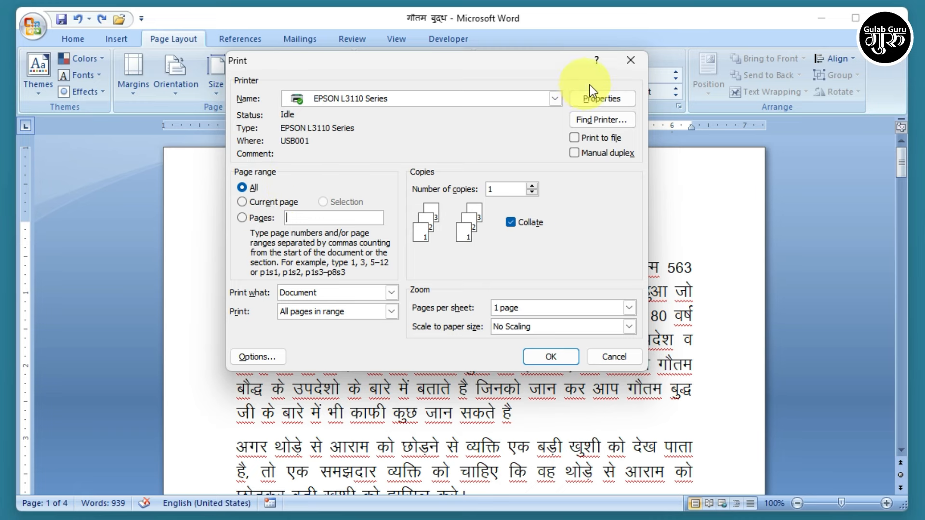
- In the EPSON L3110 printer properties, set Document Size to A4 210 x 297 mm
click(599, 98)
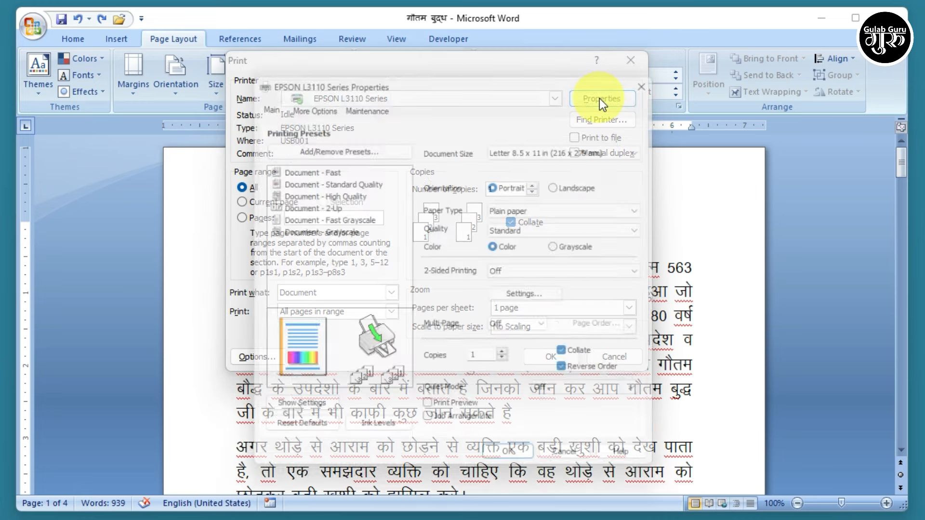
drag(502, 66, 487, 53)
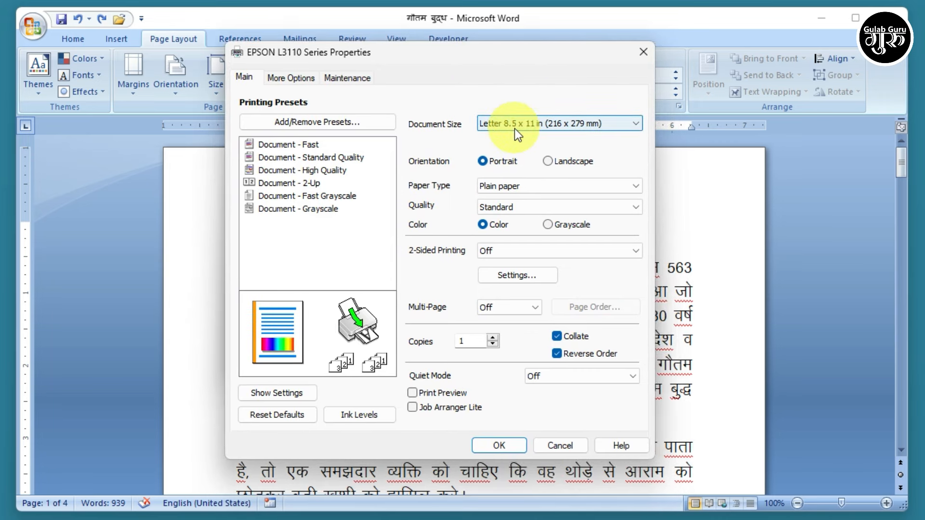
click(611, 122)
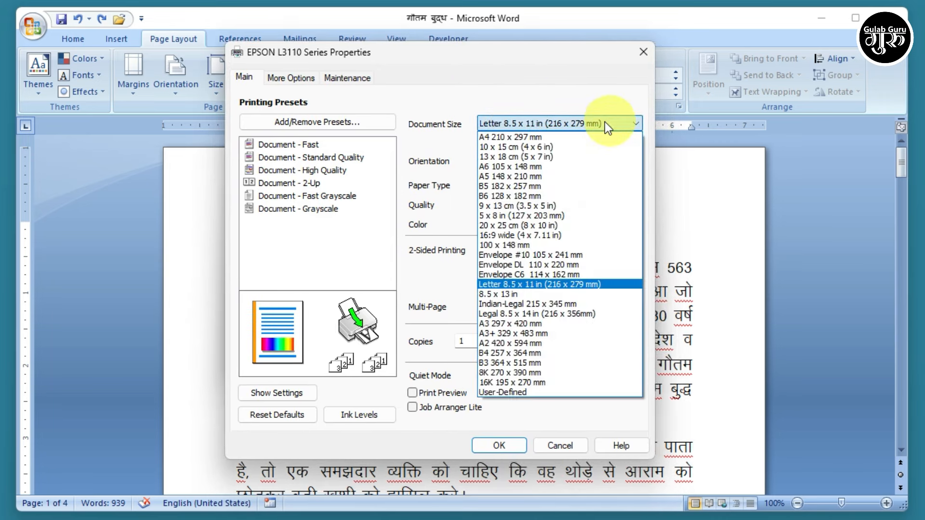
click(518, 138)
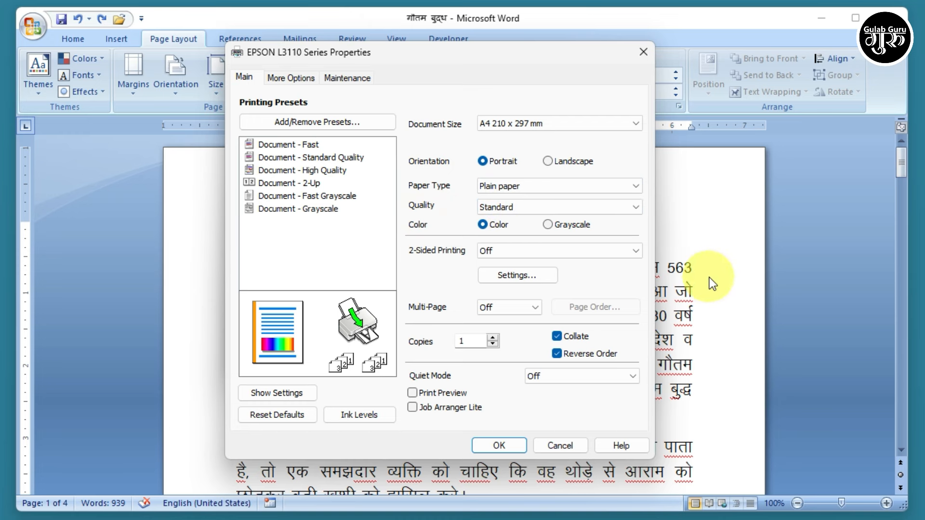
- Try Epson Matte as the paper type with High print quality
click(610, 187)
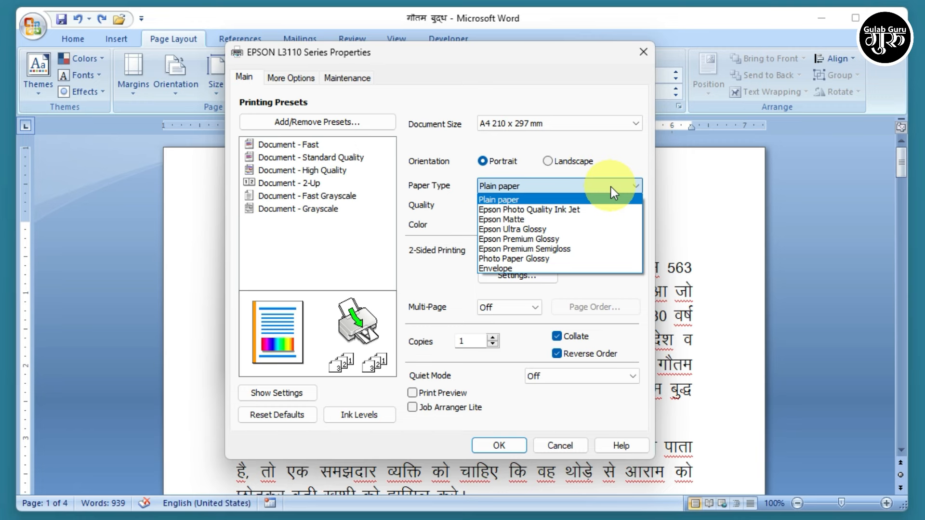
click(507, 220)
click(516, 207)
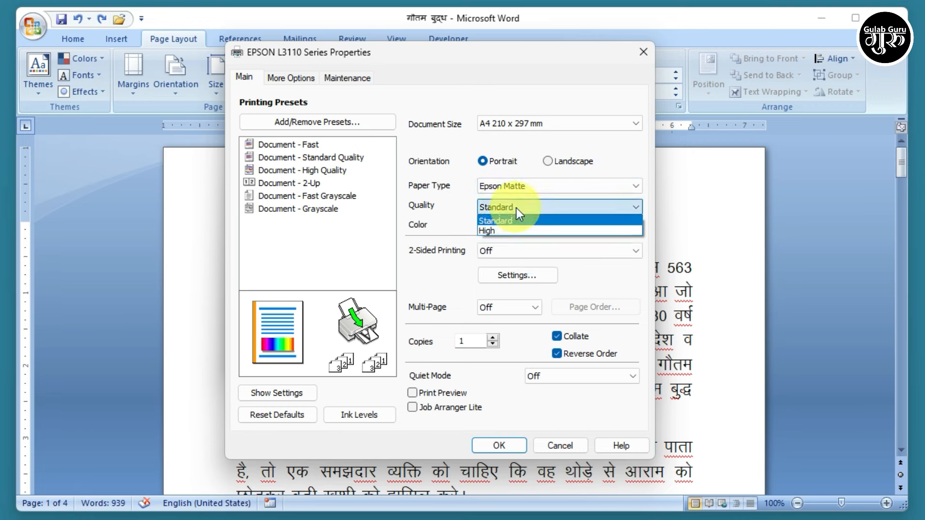
click(499, 230)
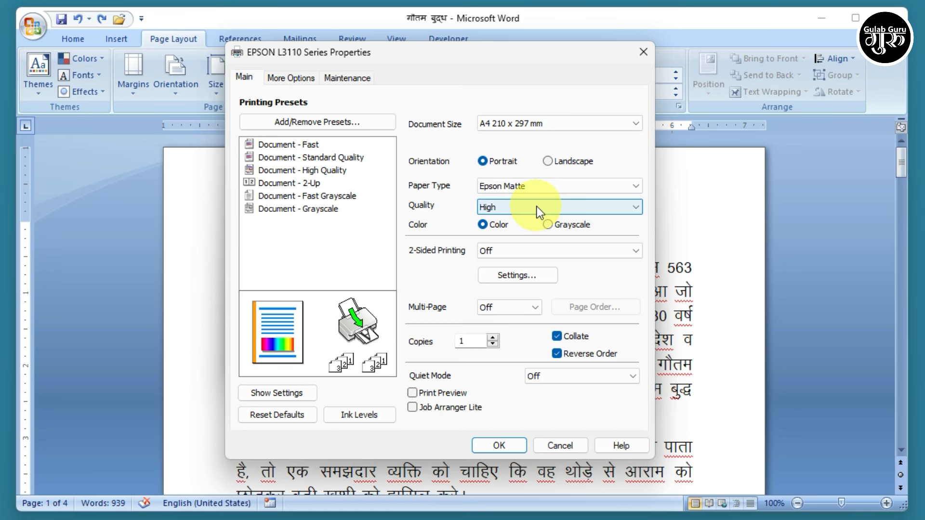
- Revert to Plain paper at Standard quality and switch printing to Grayscale
click(565, 188)
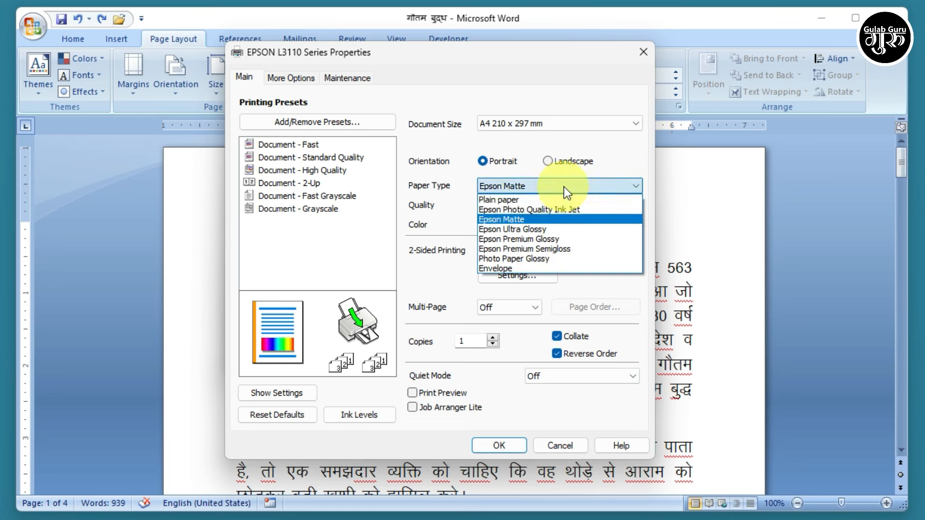
click(498, 200)
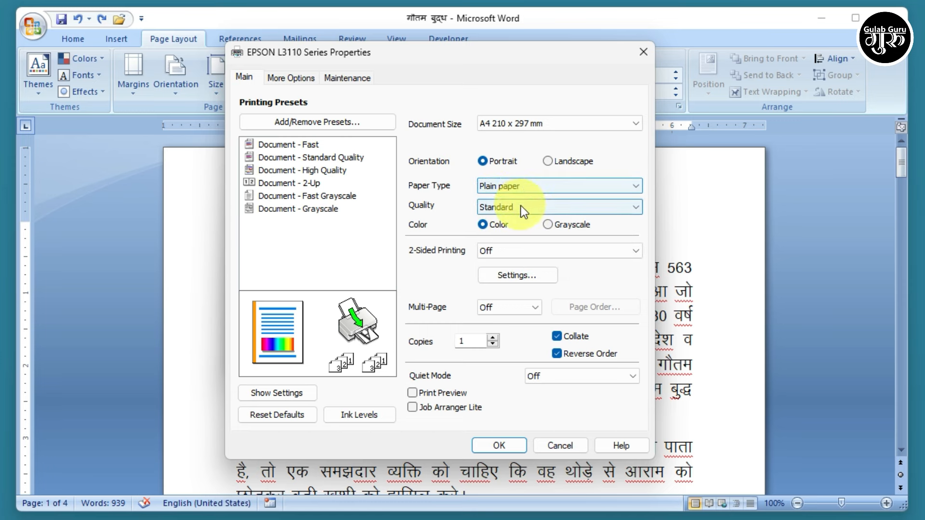
click(522, 206)
click(522, 206)
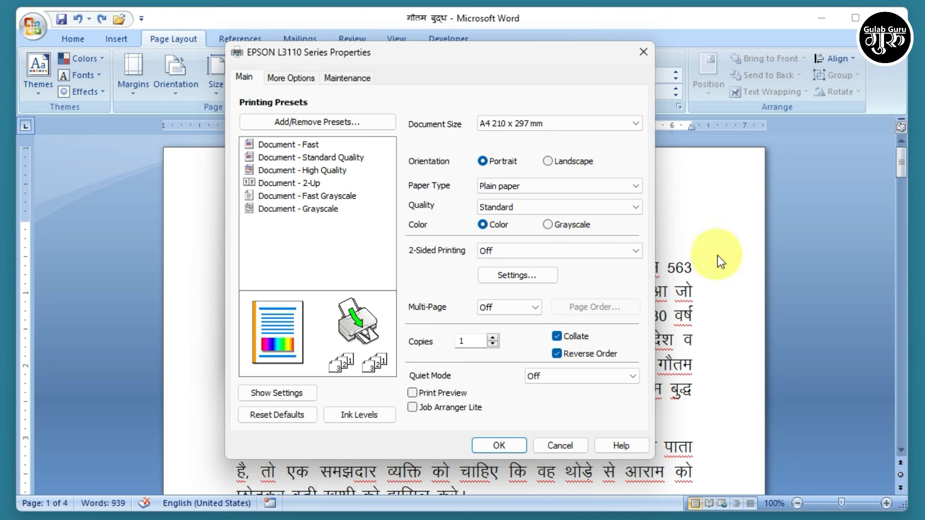
click(550, 224)
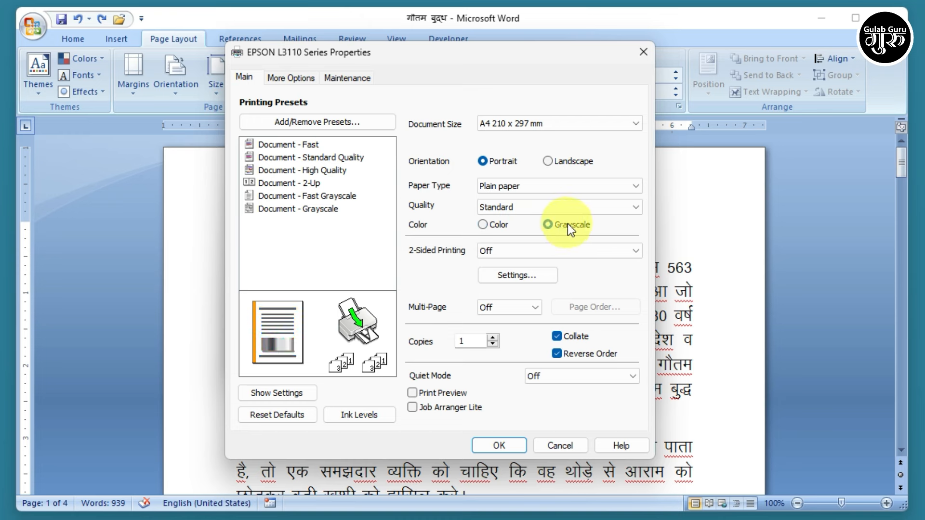